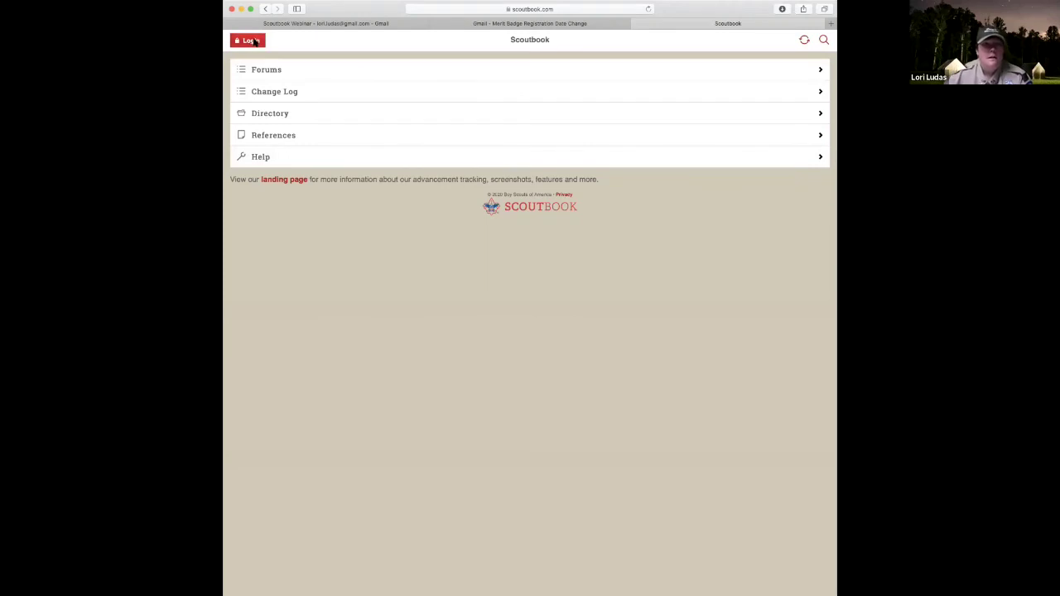
- Log in to Scoutbook with the saved account username and password
{"action": "left_click", "coordinate": [515, 277]}
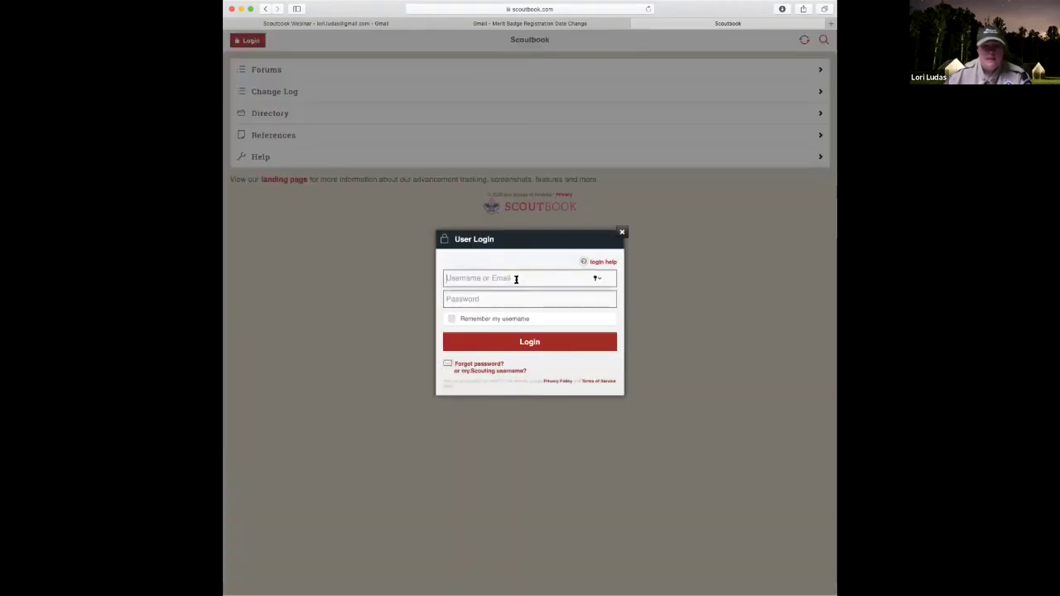
{"action": "left_click", "coordinate": [475, 295]}
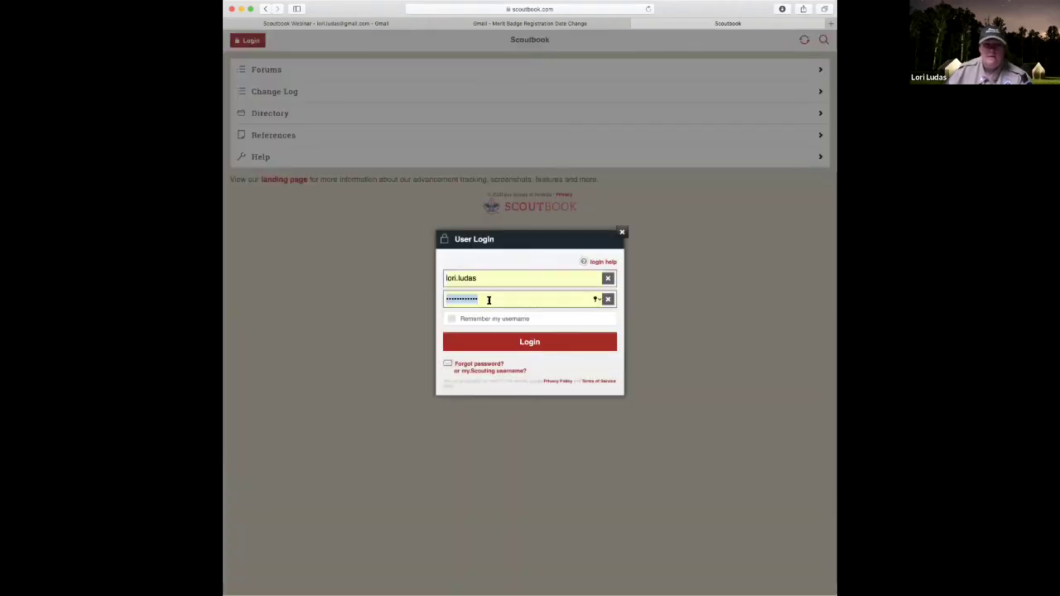
{"action": "left_click", "coordinate": [509, 342]}
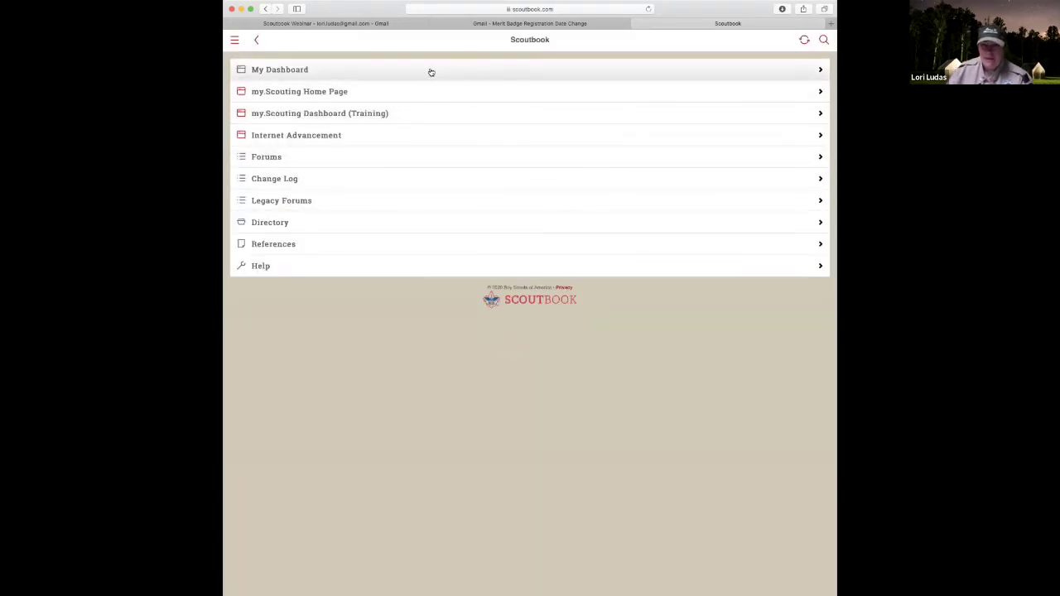
- Open the Pack 52 page from My Dashboard and display its list of available pack reports
{"action": "left_click", "coordinate": [431, 72]}
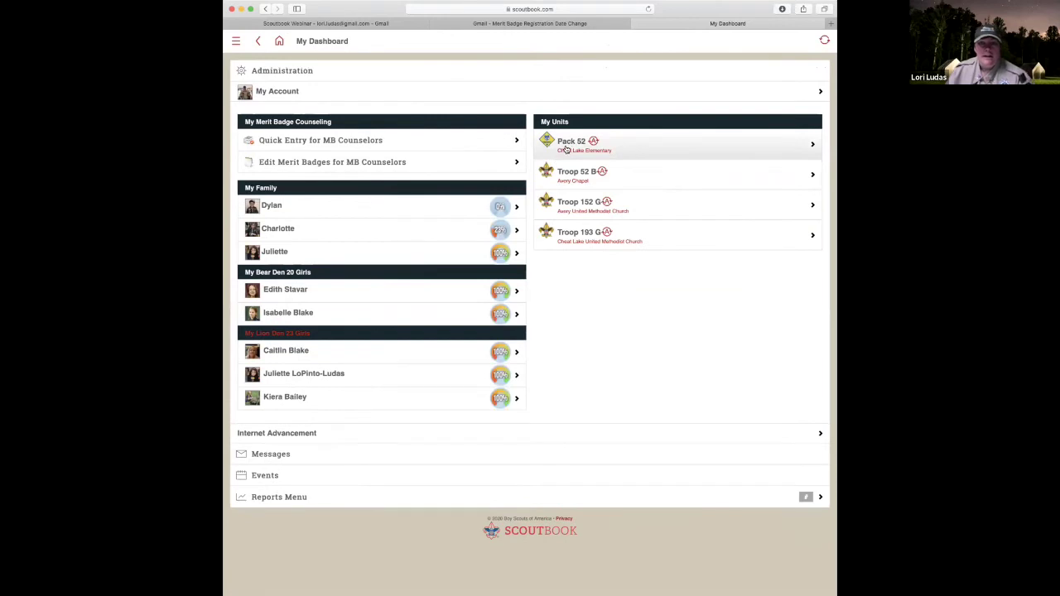
{"action": "left_click", "coordinate": [566, 149]}
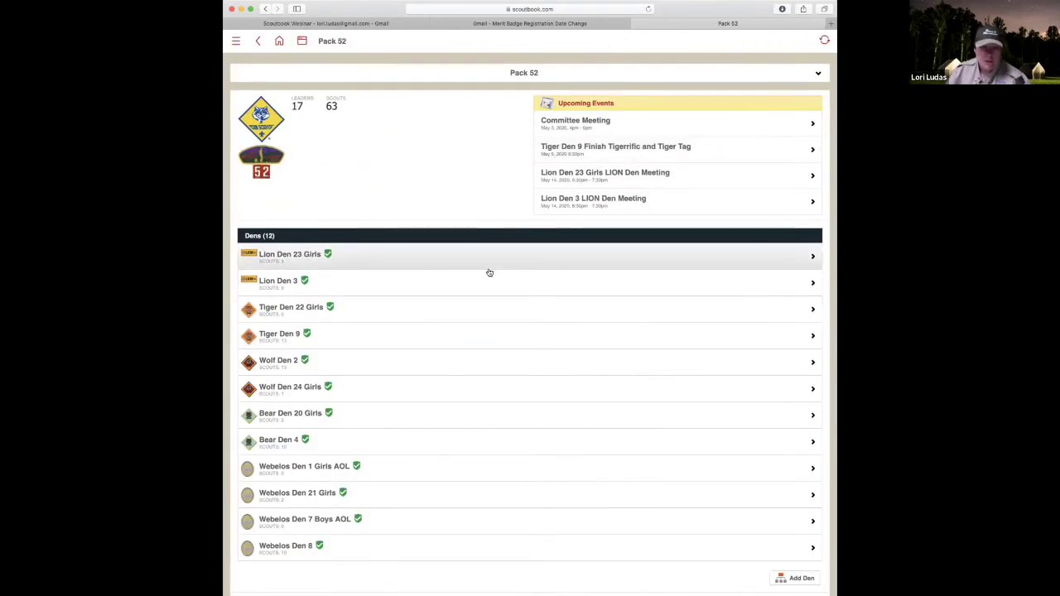
{"action": "scroll", "coordinate": [498, 400], "scroll_direction": "down", "scroll_amount": 3}
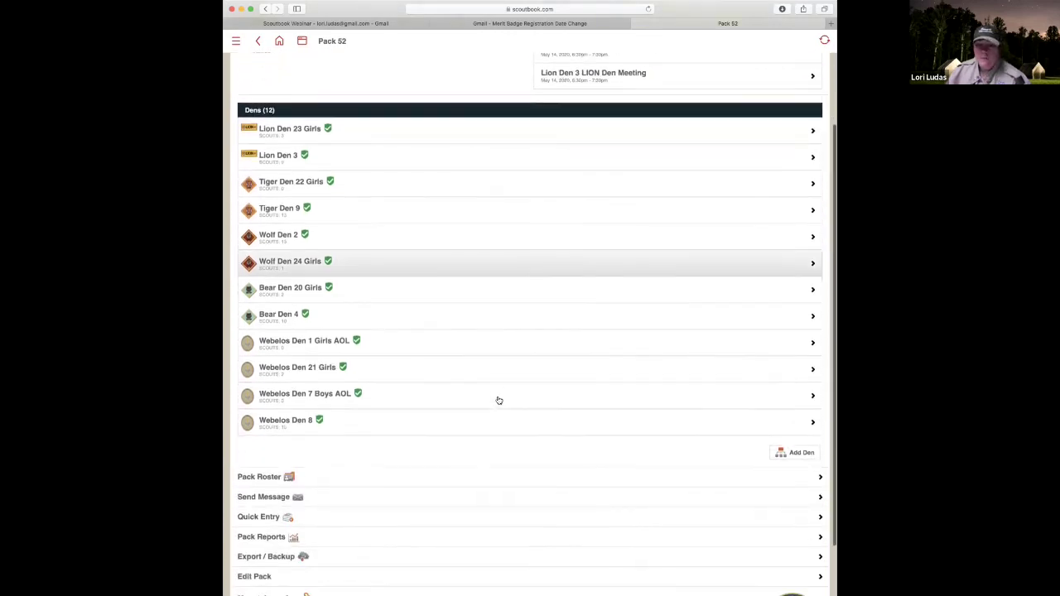
{"action": "scroll", "coordinate": [498, 400], "scroll_direction": "down", "scroll_amount": 2}
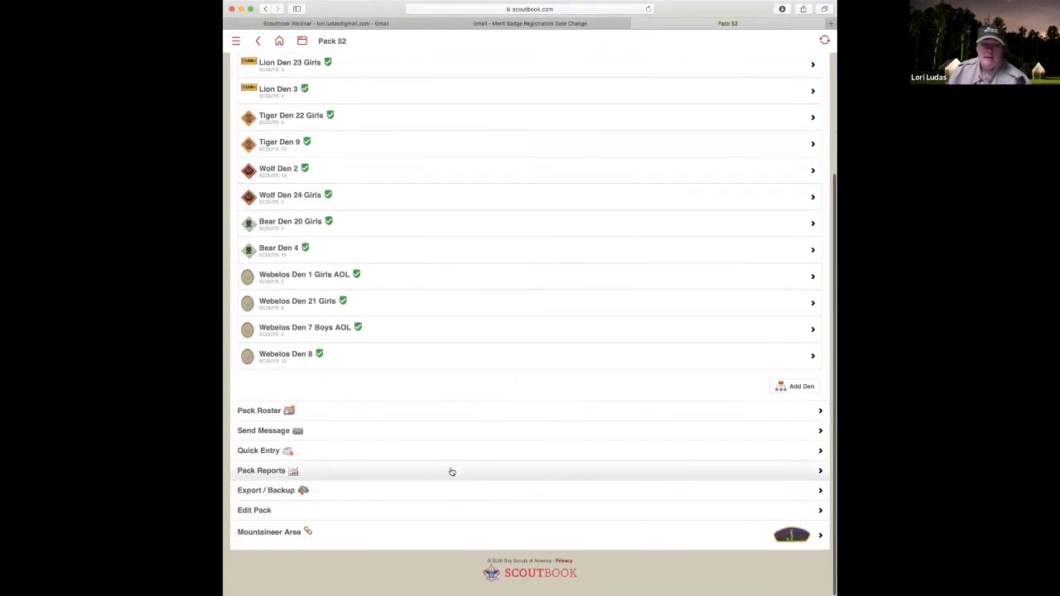
{"action": "left_click", "coordinate": [451, 471]}
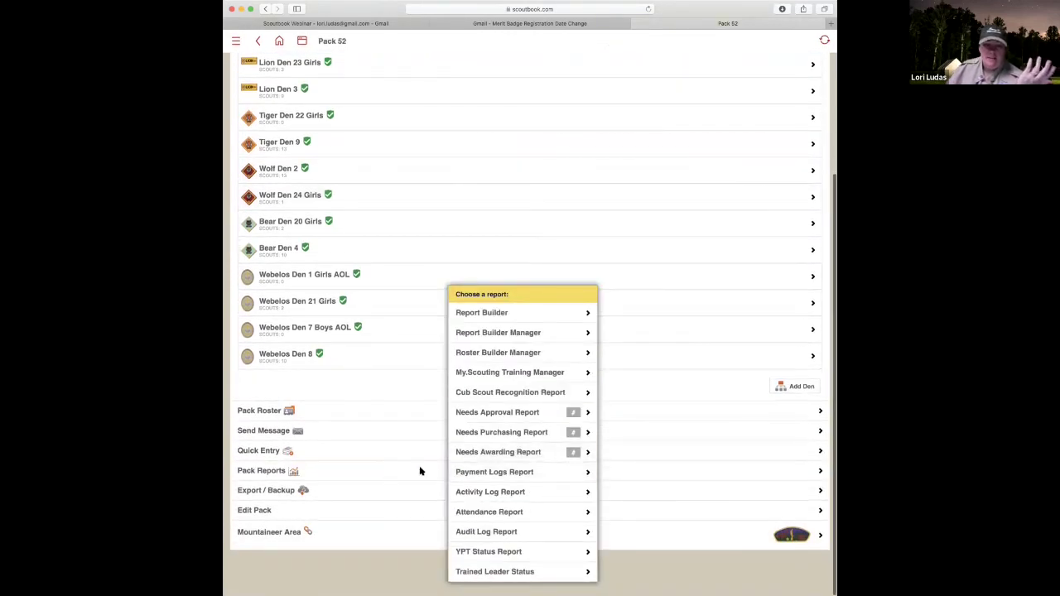
- Open the YPT Status Report and Trained Leader Status links in turn, returning to Pack 52's report list after each
{"action": "left_click", "coordinate": [489, 552]}
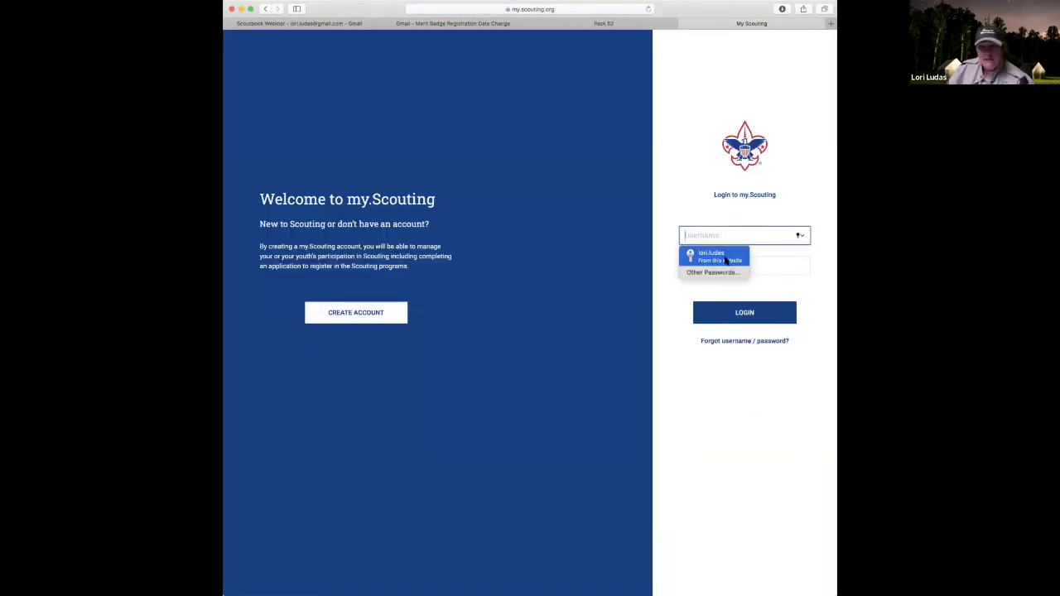
{"action": "left_click", "coordinate": [596, 27]}
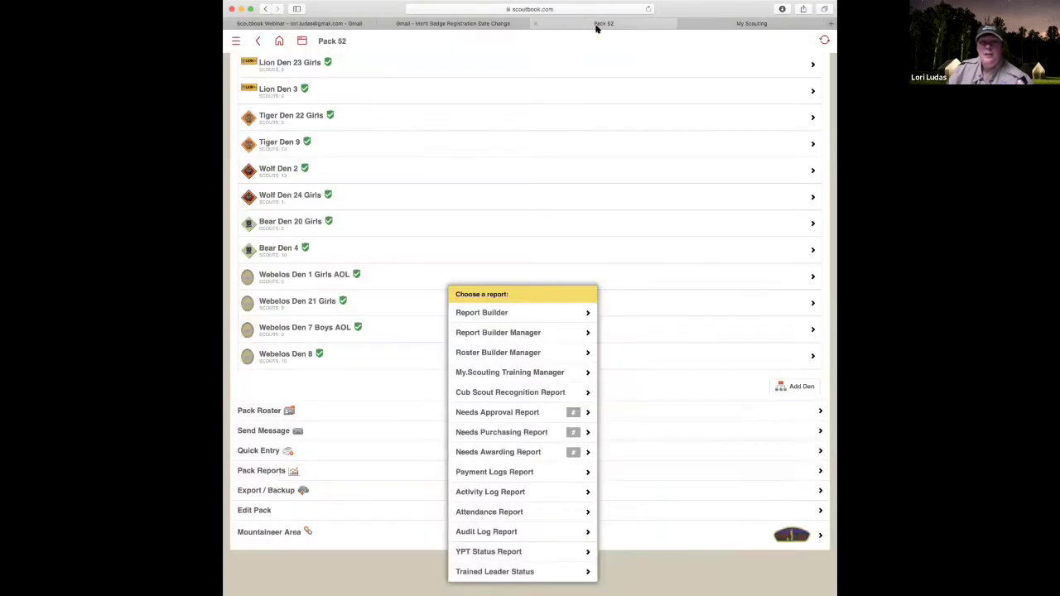
{"action": "left_click", "coordinate": [501, 571]}
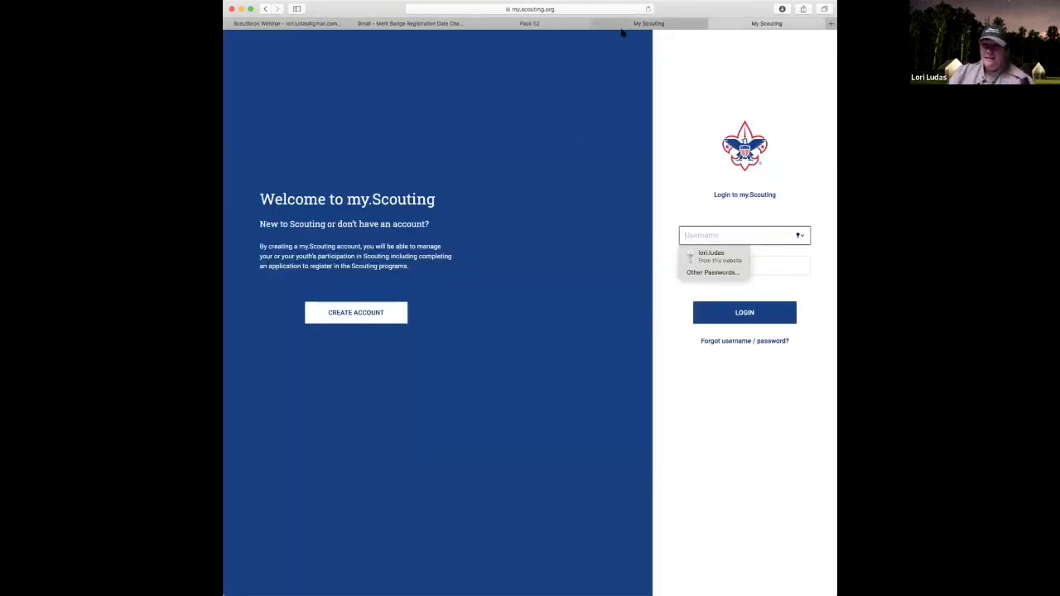
{"action": "left_click", "coordinate": [596, 25]}
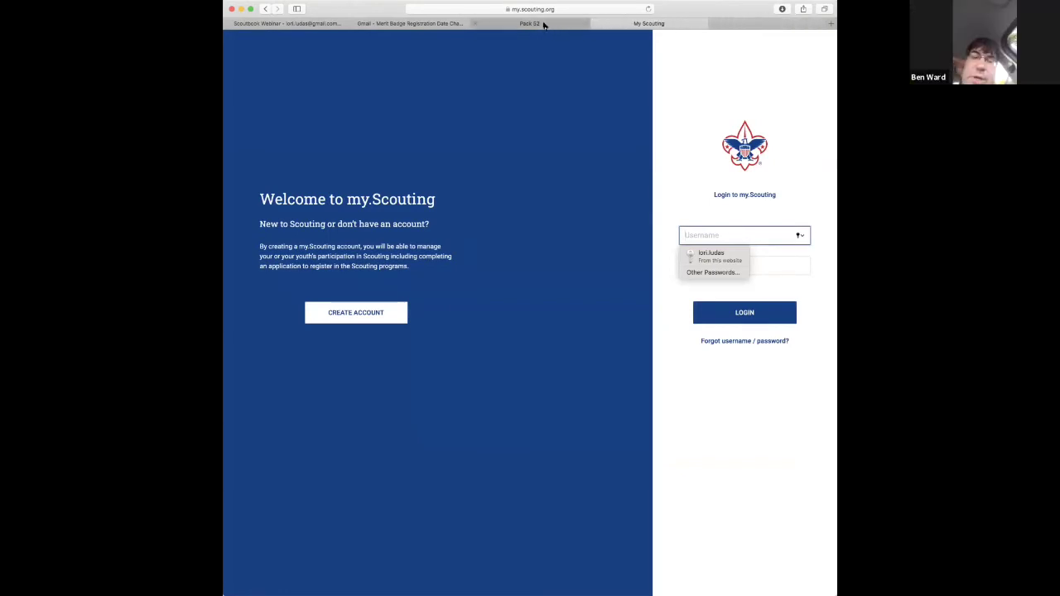
{"action": "left_click", "coordinate": [541, 25]}
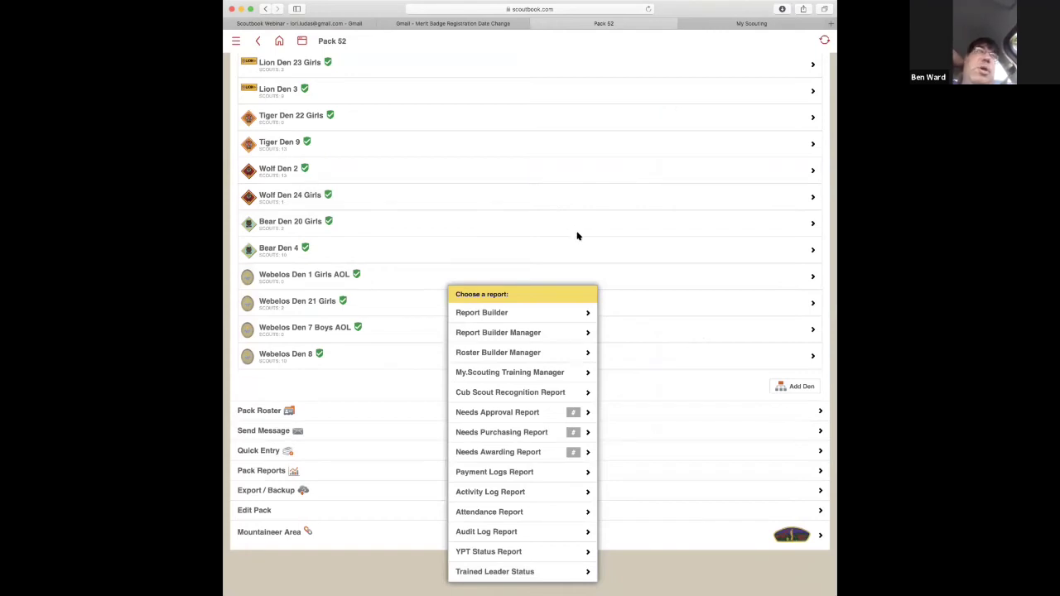
- Open the YPT Status Report for Pack 52 and sign in to my.Scouting with the saved username and password
{"action": "left_click", "coordinate": [559, 552]}
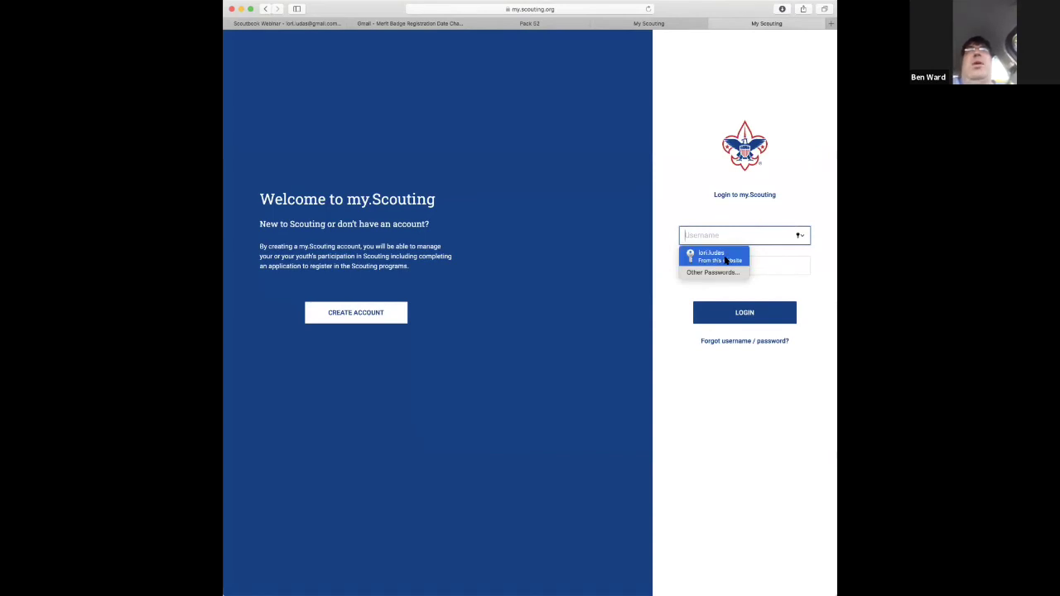
{"action": "left_click", "coordinate": [725, 257]}
{"action": "left_click", "coordinate": [733, 315]}
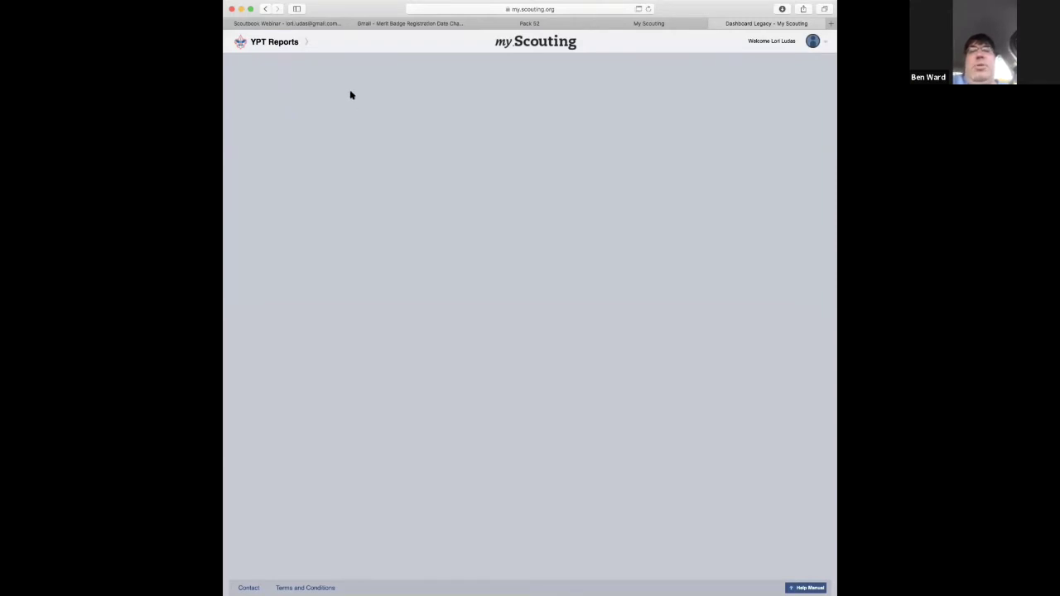
- Go to the my.Scouting home page and open the YPT Reports for Pack 0052 - Cheat 02
{"action": "left_click", "coordinate": [287, 43]}
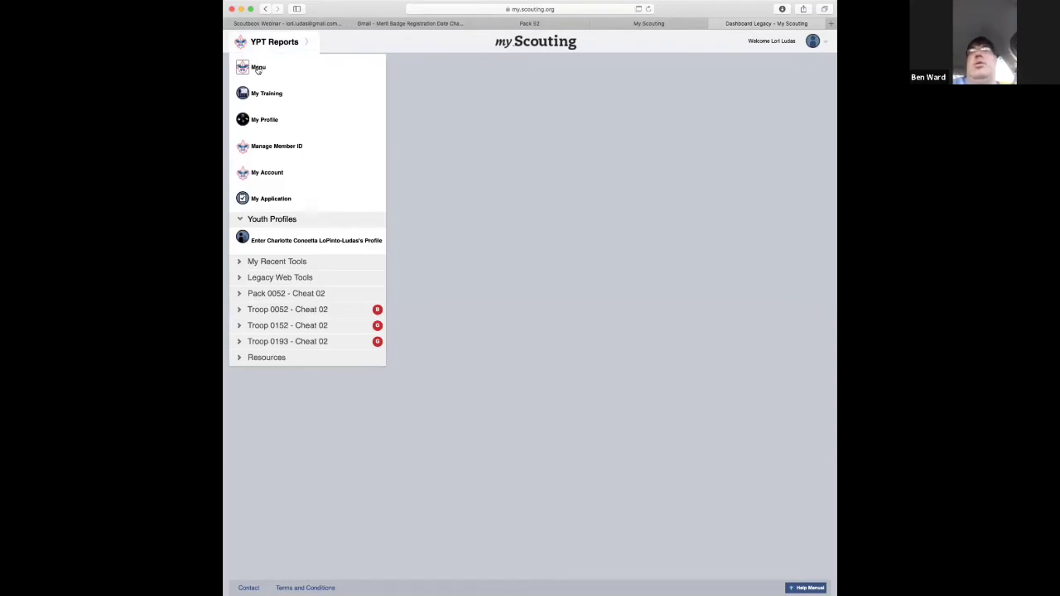
{"action": "left_click", "coordinate": [258, 68]}
{"action": "left_click", "coordinate": [260, 43]}
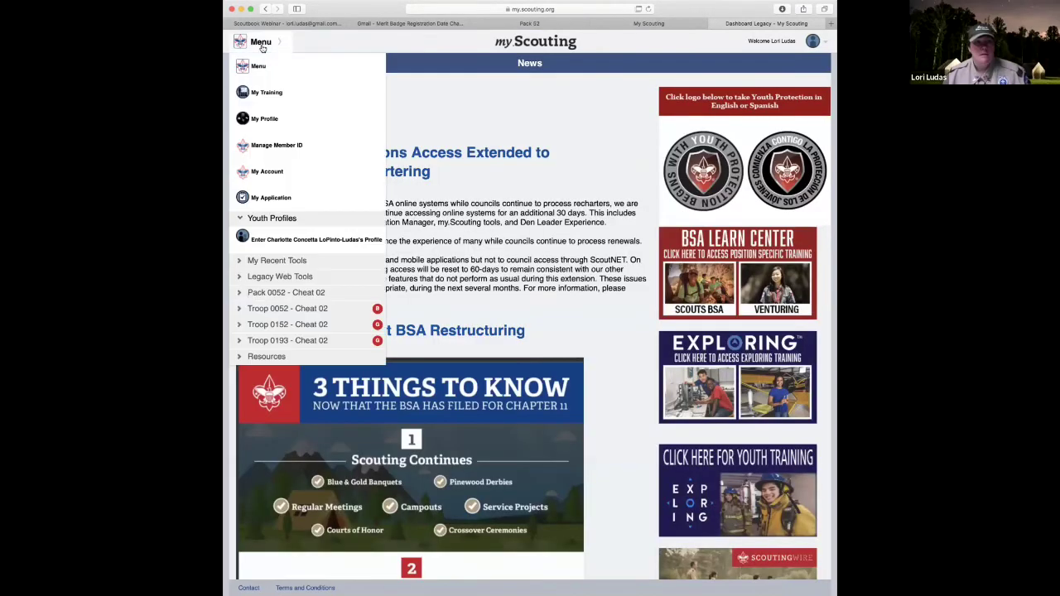
{"action": "left_click", "coordinate": [310, 294]}
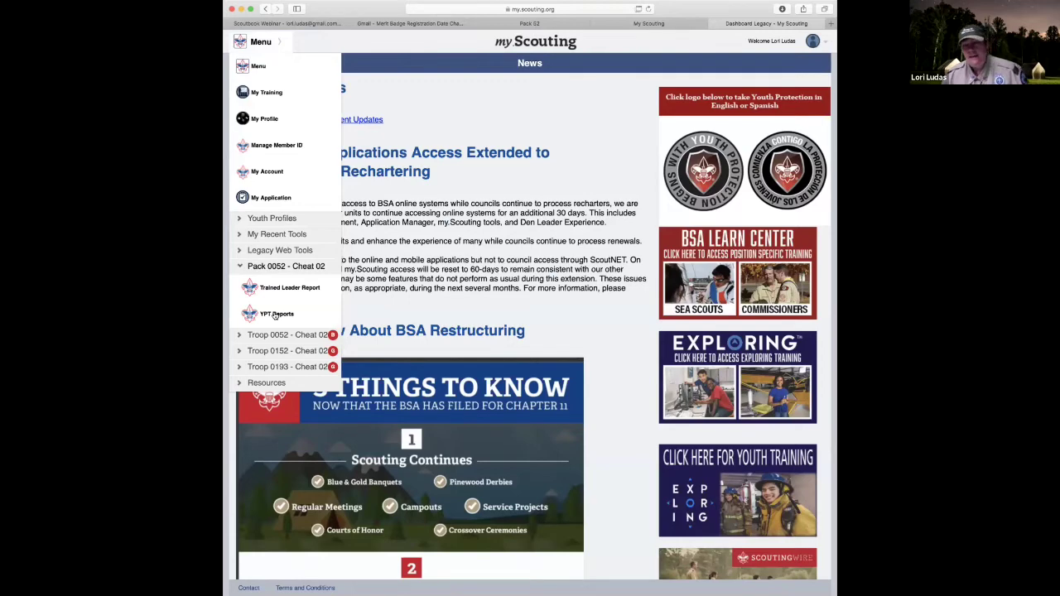
{"action": "left_click", "coordinate": [275, 315]}
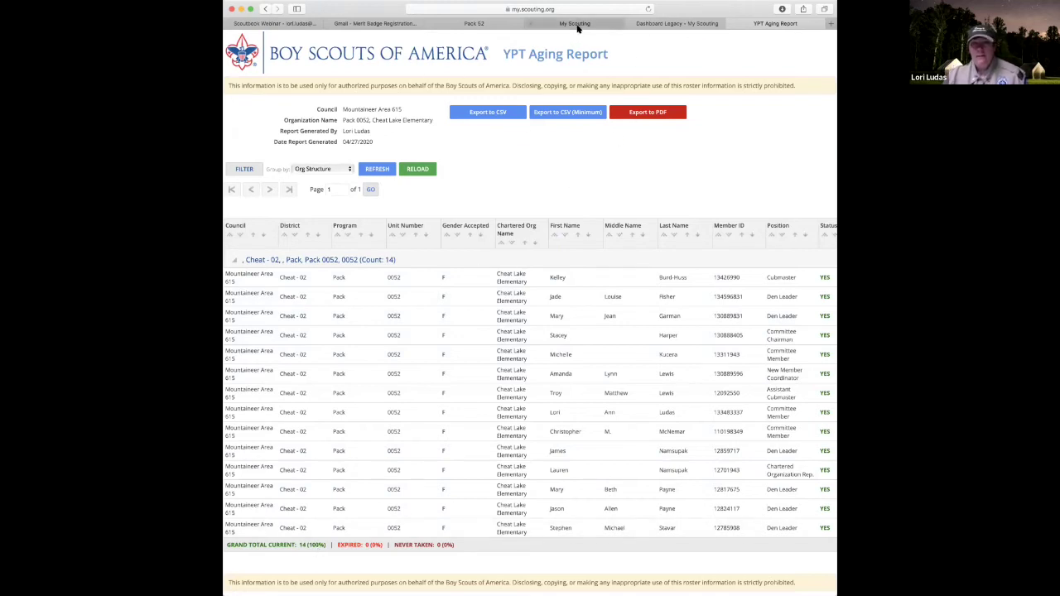
- Return to the Pack 52 page in Scoutbook and dismiss the report list to get back to the dens
{"action": "left_click", "coordinate": [476, 24]}
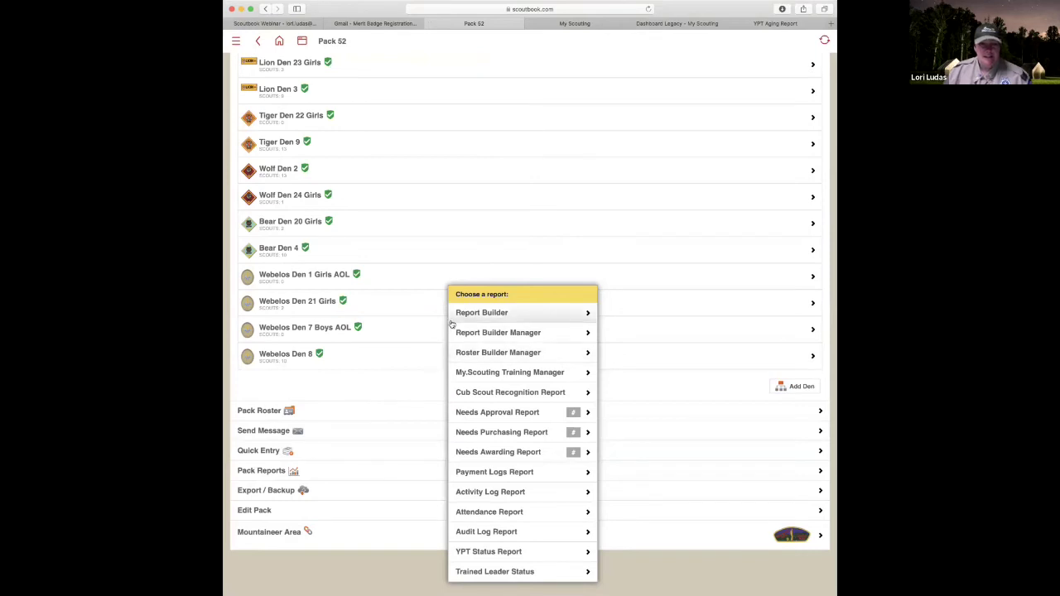
{"action": "left_click", "coordinate": [677, 277]}
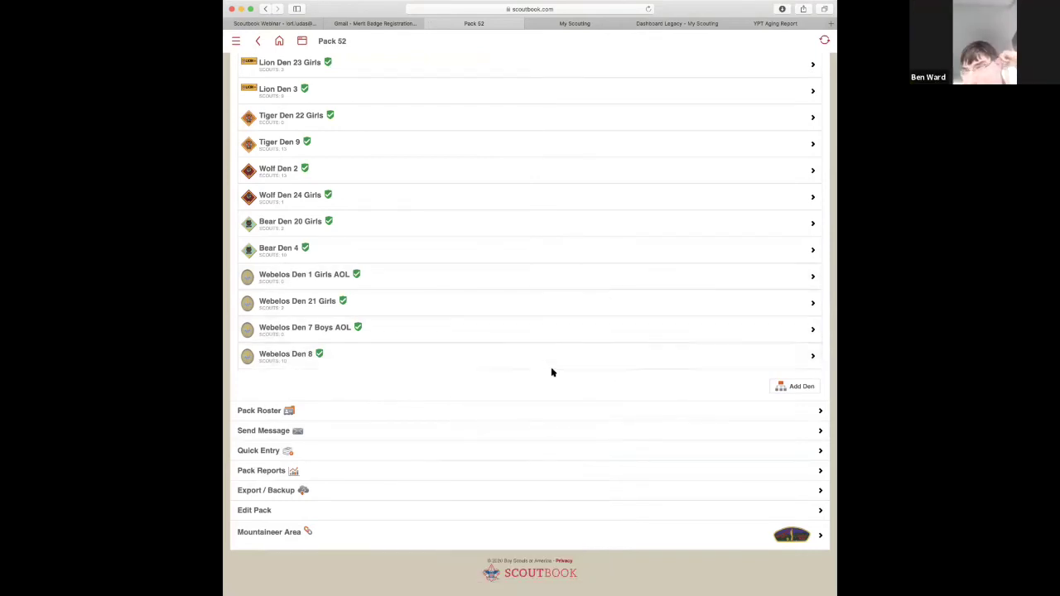
{"action": "scroll", "coordinate": [549, 372], "scroll_direction": "up", "scroll_amount": 5}
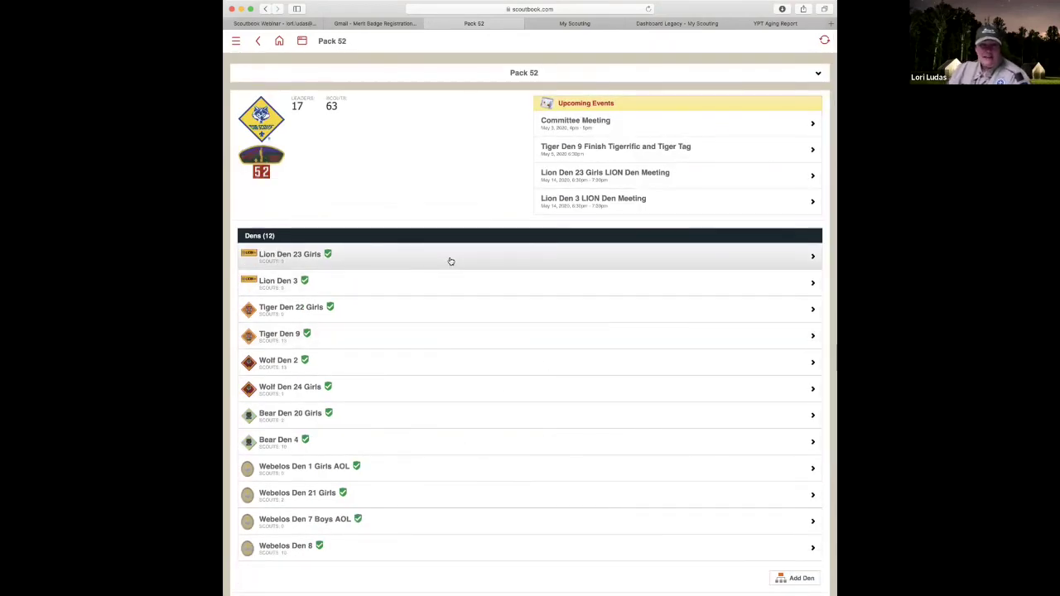
- Open the Lion rank requirements in the advancement record of the second scout listed in Lion Den 23 Girls
{"action": "left_click", "coordinate": [450, 262]}
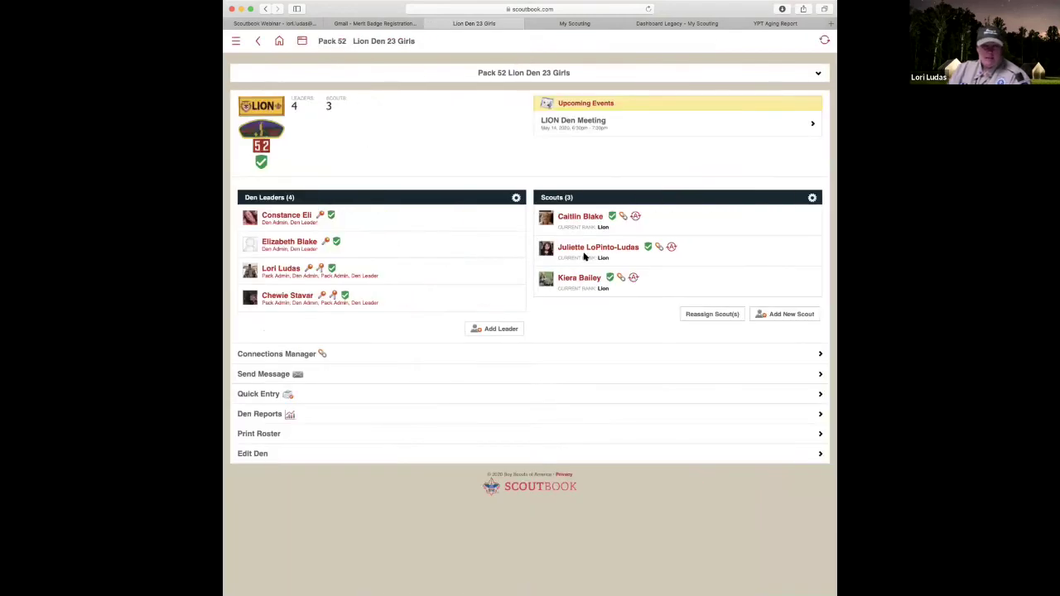
{"action": "left_click", "coordinate": [589, 248]}
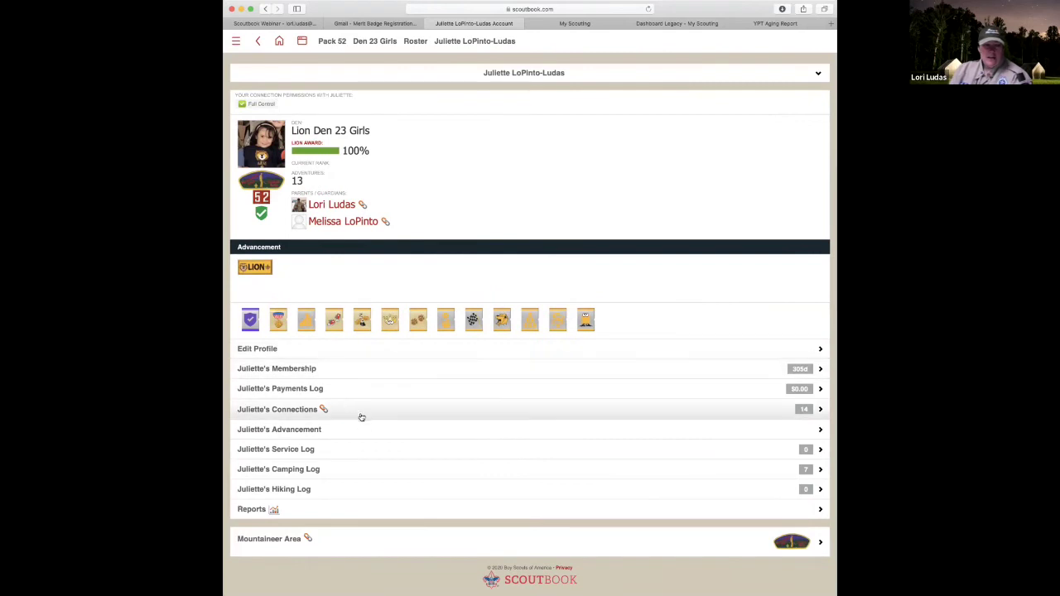
{"action": "left_click", "coordinate": [364, 432]}
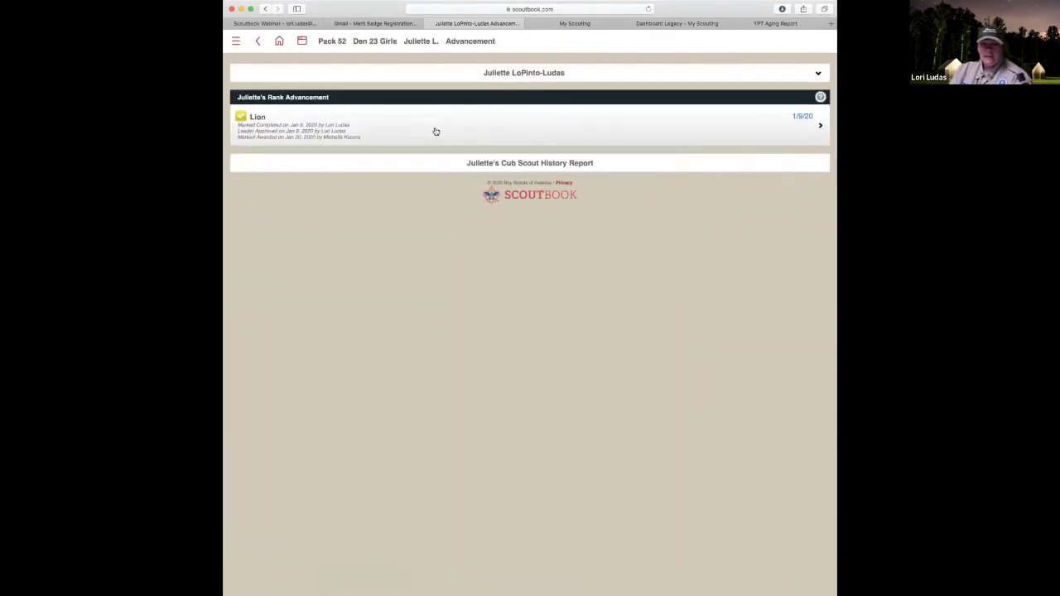
{"action": "left_click", "coordinate": [436, 132]}
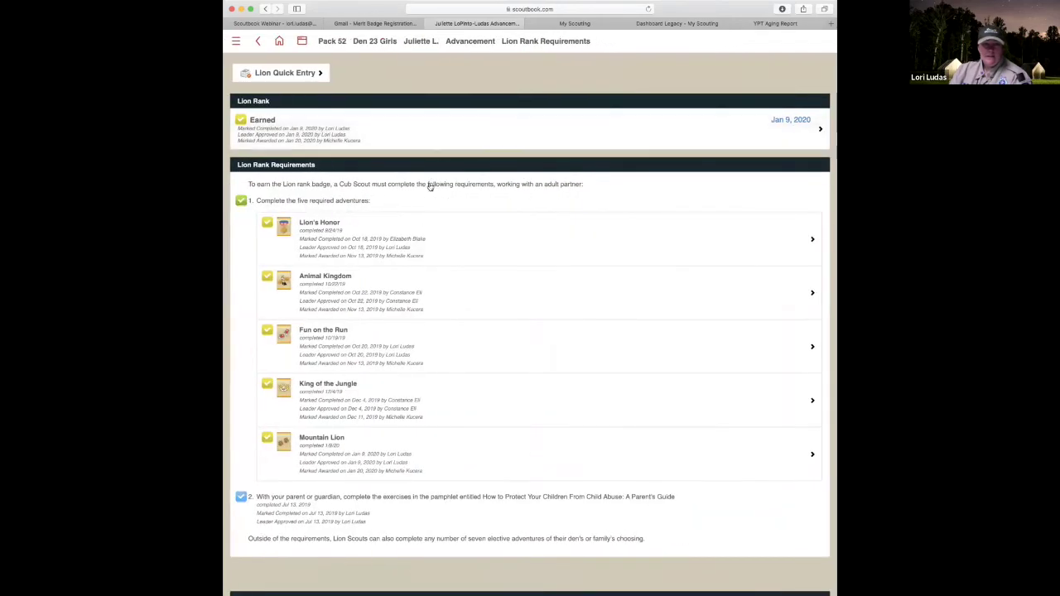
- Review the scout's completion, approval and award entries for the required Lion adventures and the elective adventures
{"action": "scroll", "coordinate": [418, 376], "scroll_direction": "down", "scroll_amount": 5}
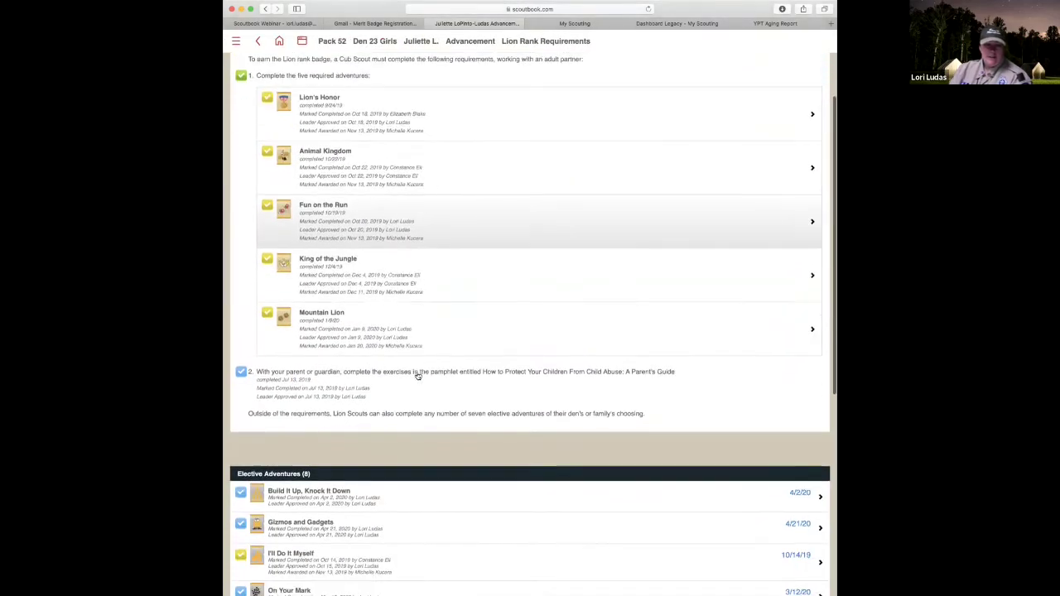
{"action": "scroll", "coordinate": [418, 376], "scroll_direction": "down", "scroll_amount": 2}
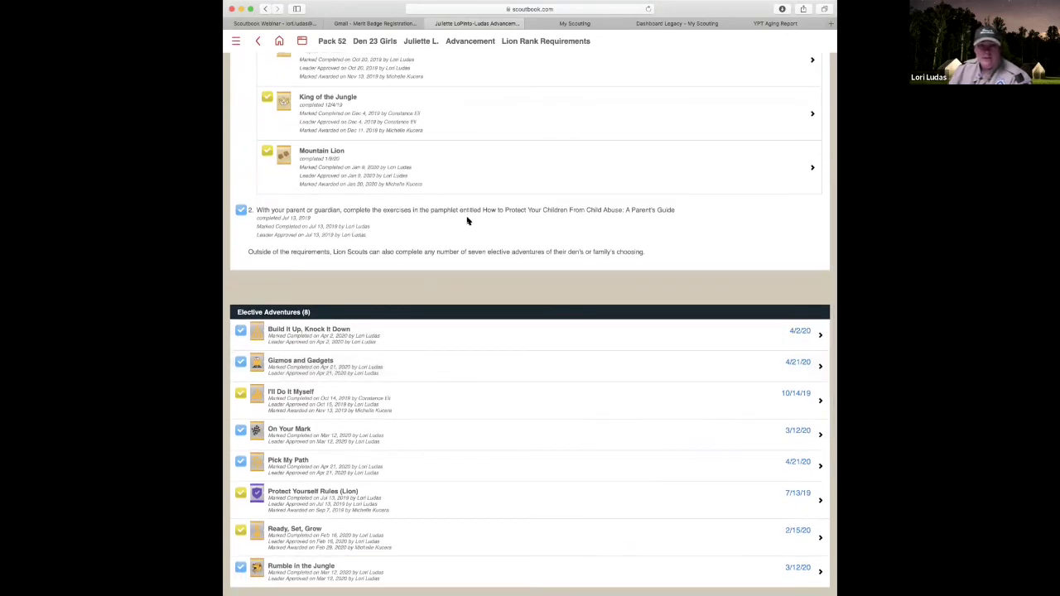
{"action": "scroll", "coordinate": [467, 220], "scroll_direction": "down", "scroll_amount": 3}
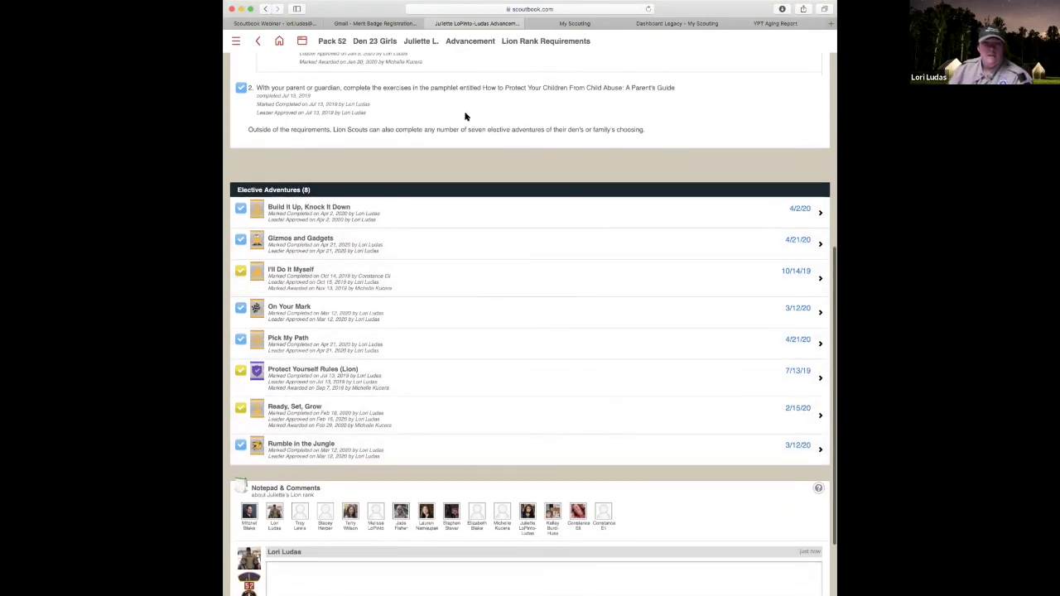
{"action": "scroll", "coordinate": [465, 118], "scroll_direction": "up", "scroll_amount": 10}
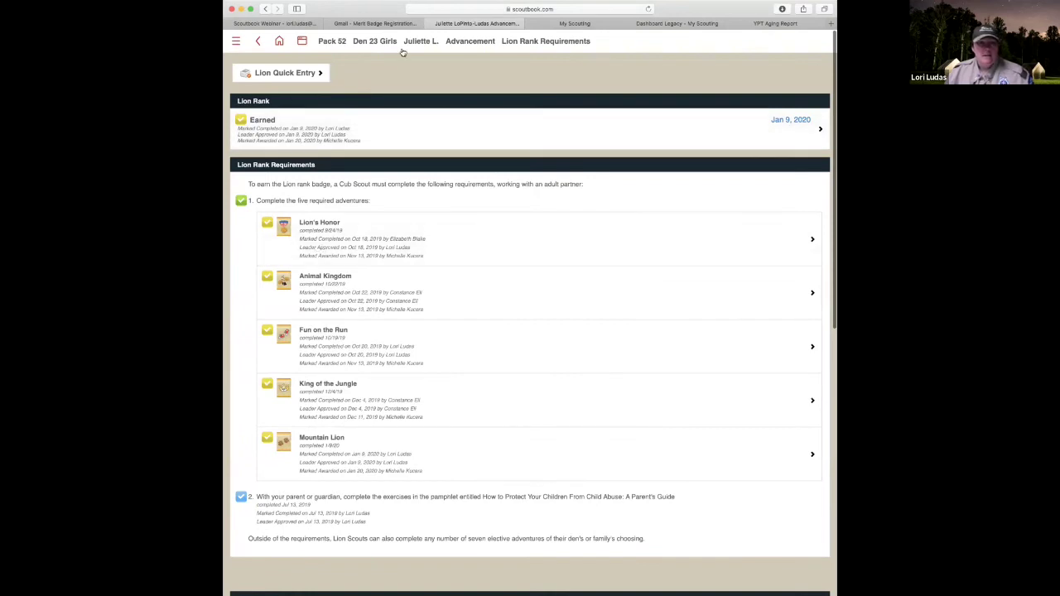
- Go back to the scout's rank advancement overview and reopen the Lion rank to examine the elective adventures and notes section
{"action": "left_click", "coordinate": [262, 42]}
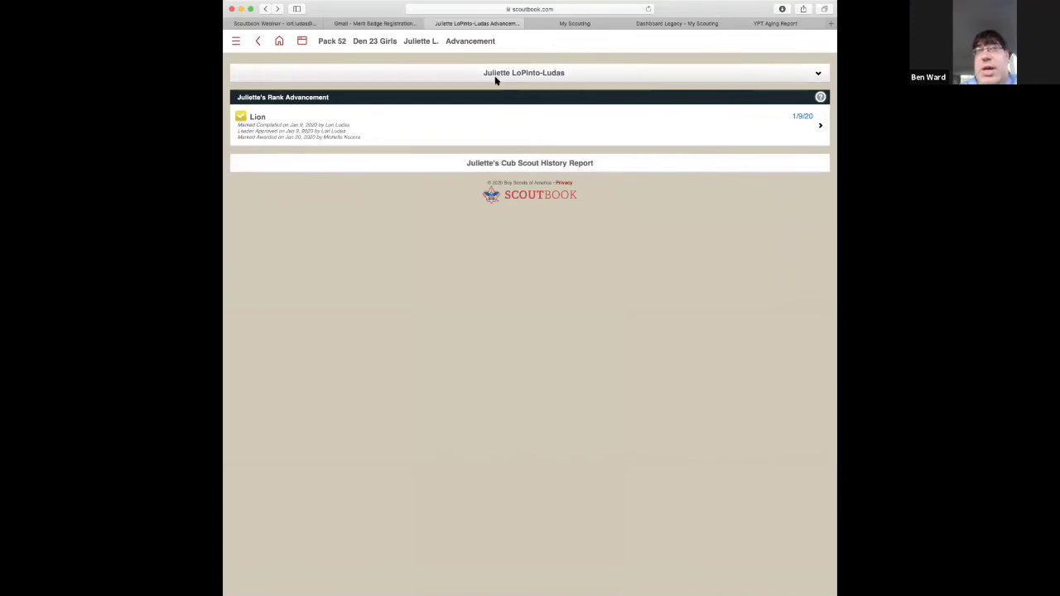
{"action": "left_click", "coordinate": [488, 124]}
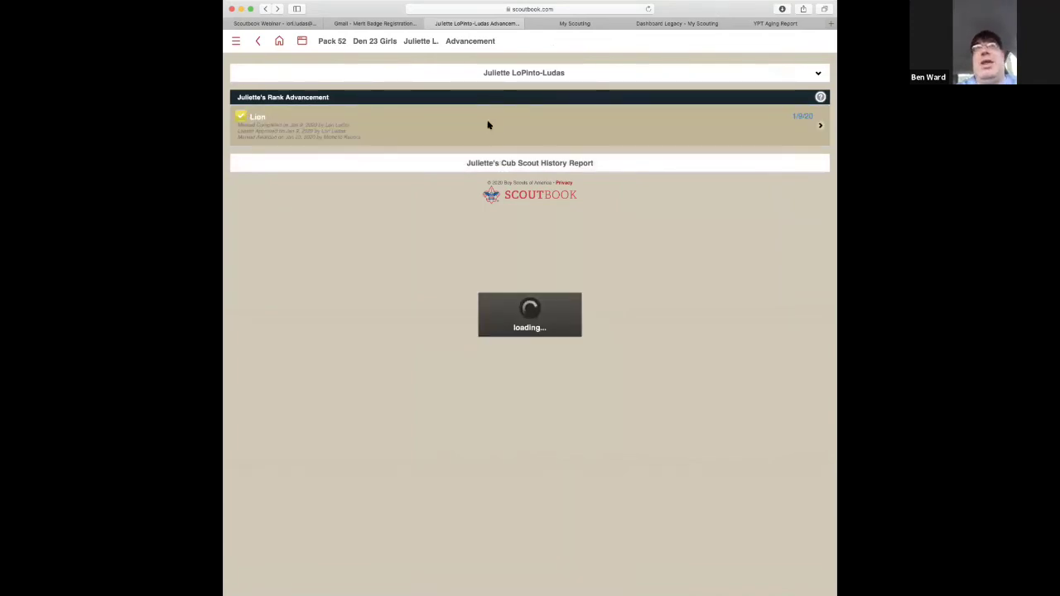
{"action": "scroll", "coordinate": [480, 308], "scroll_direction": "down", "scroll_amount": 10}
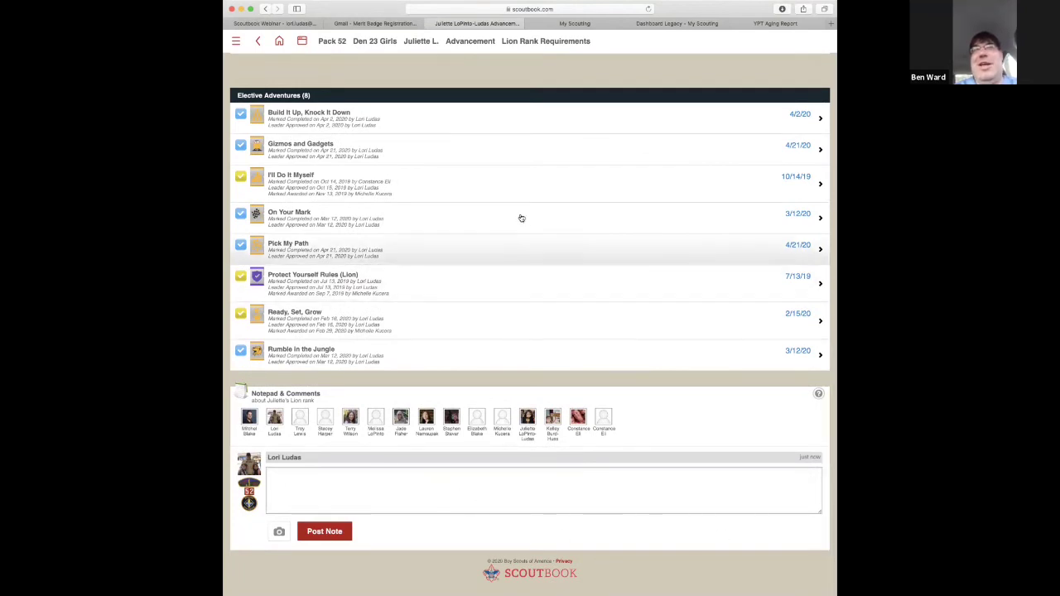
{"action": "scroll", "coordinate": [504, 209], "scroll_direction": "up", "scroll_amount": 2}
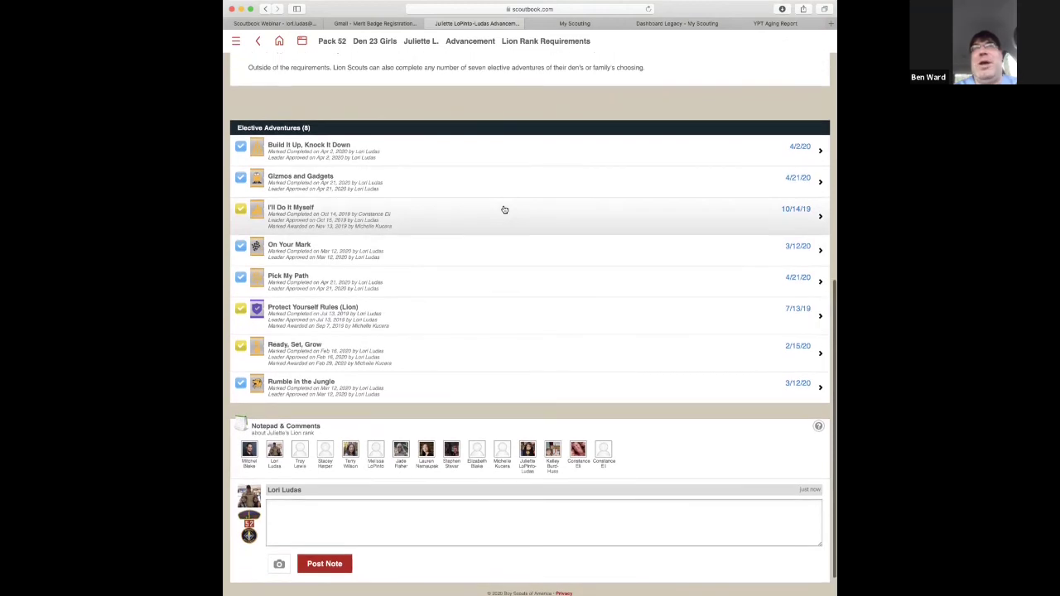
{"action": "scroll", "coordinate": [504, 210], "scroll_direction": "up", "scroll_amount": 5}
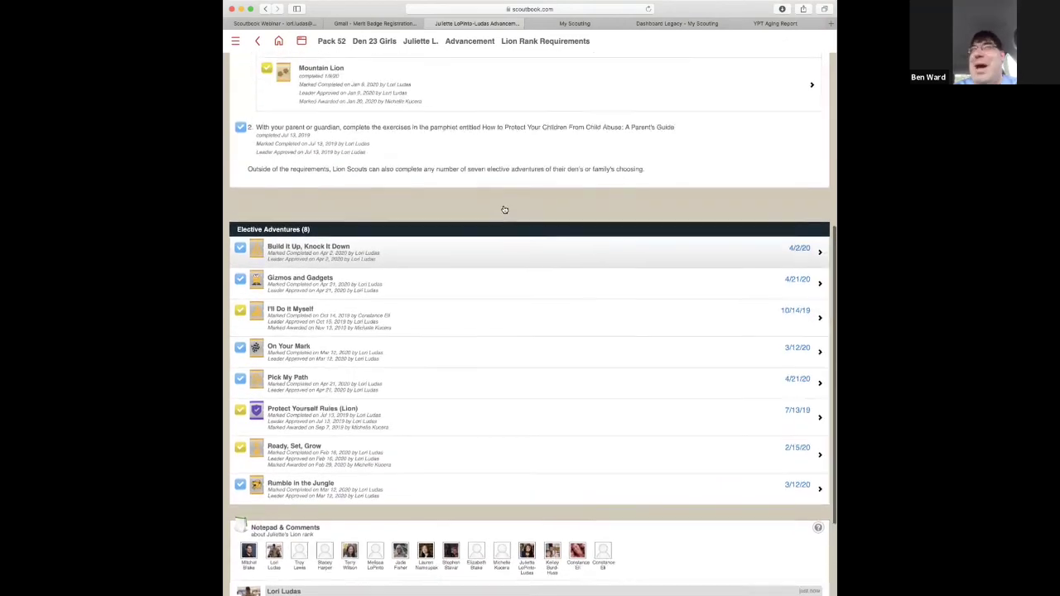
- Go back to the scout's rank advancement overview, open the Cub Scout History Report and examine its requirement dates, activities and elective adventures
{"action": "scroll", "coordinate": [504, 209], "scroll_direction": "up", "scroll_amount": 4}
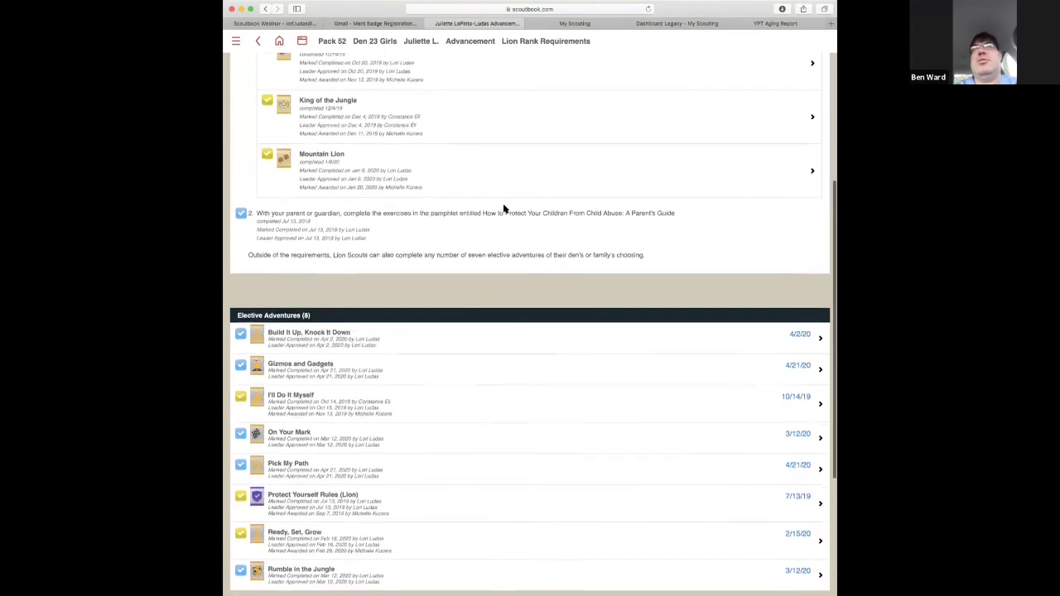
{"action": "scroll", "coordinate": [505, 209], "scroll_direction": "up", "scroll_amount": 9}
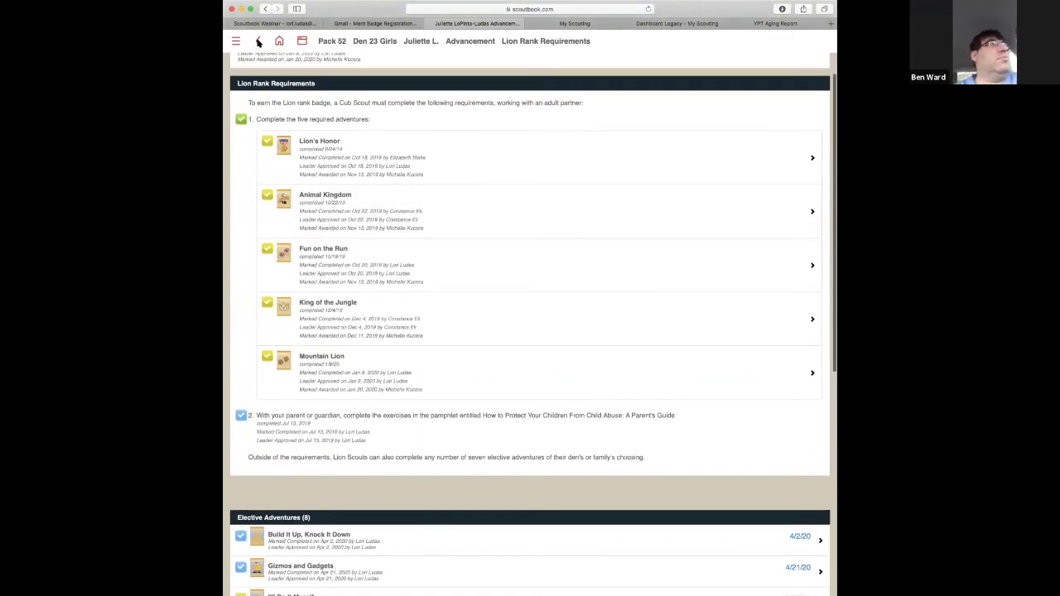
{"action": "left_click", "coordinate": [258, 41]}
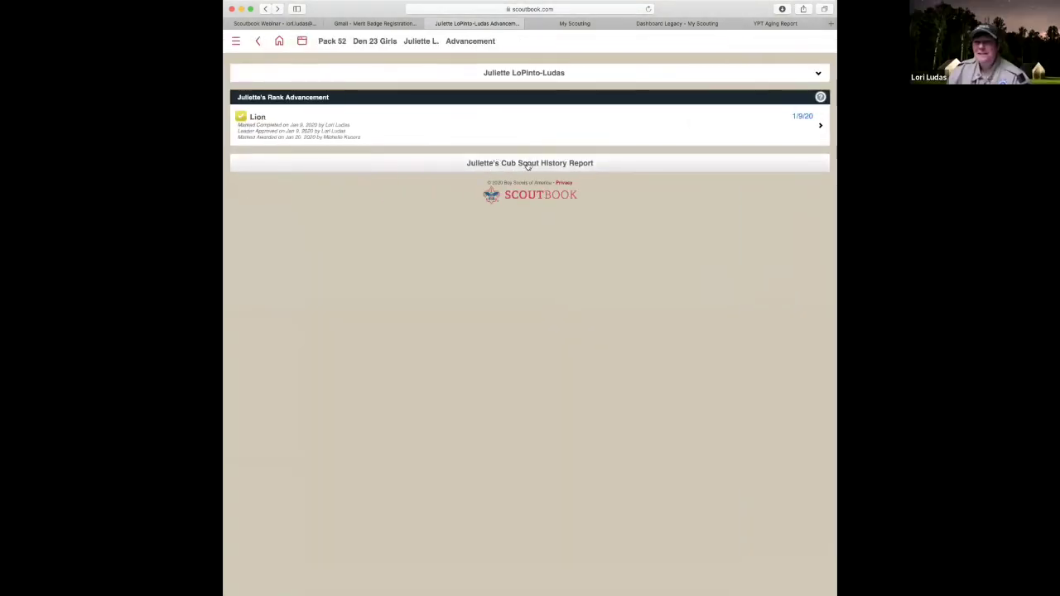
{"action": "left_click", "coordinate": [538, 165]}
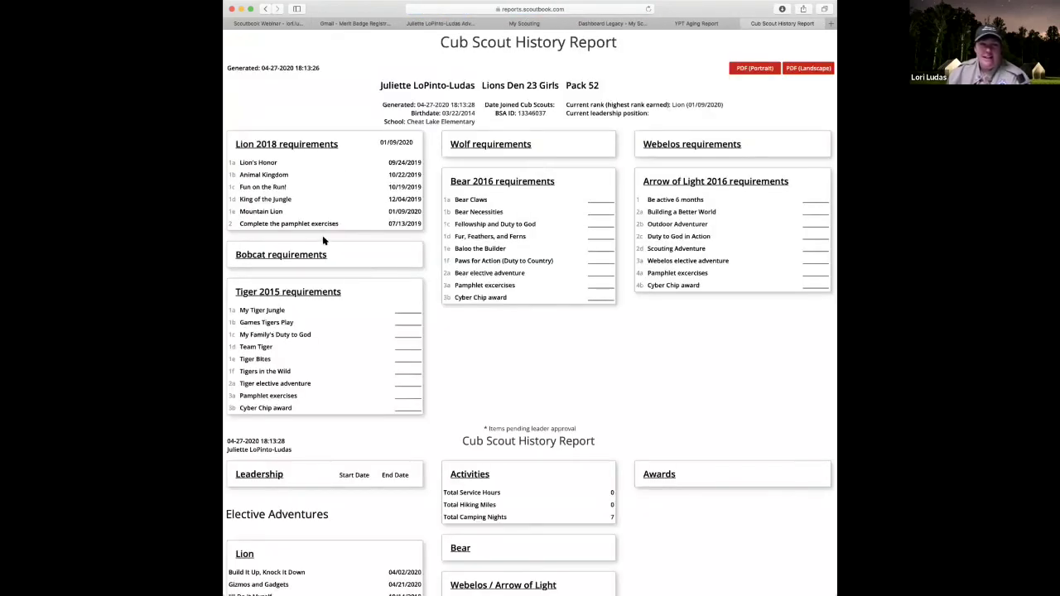
{"action": "scroll", "coordinate": [327, 409], "scroll_direction": "down", "scroll_amount": 3}
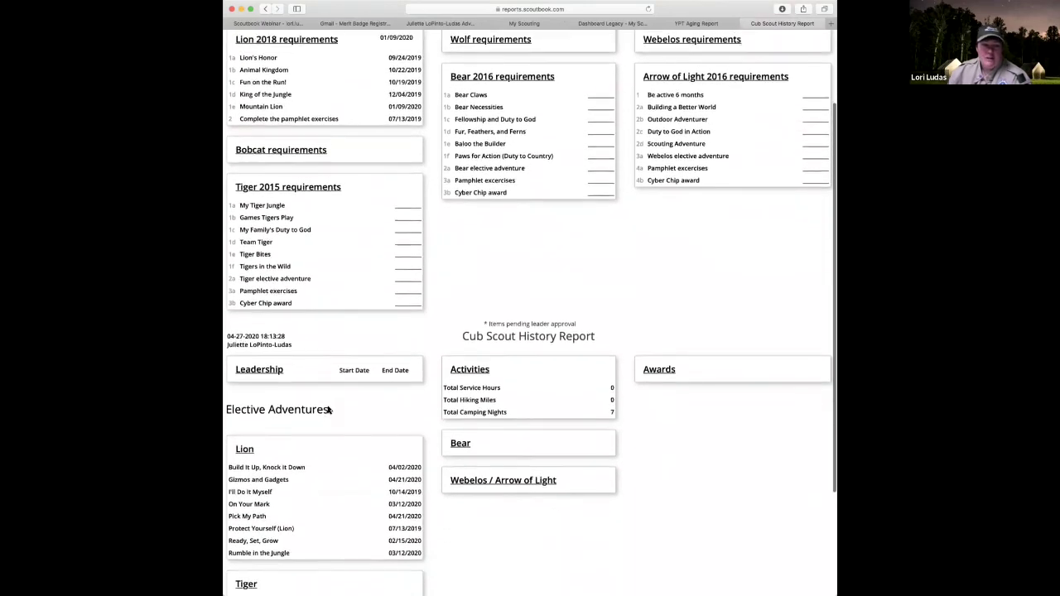
{"action": "scroll", "coordinate": [328, 407], "scroll_direction": "down", "scroll_amount": 1}
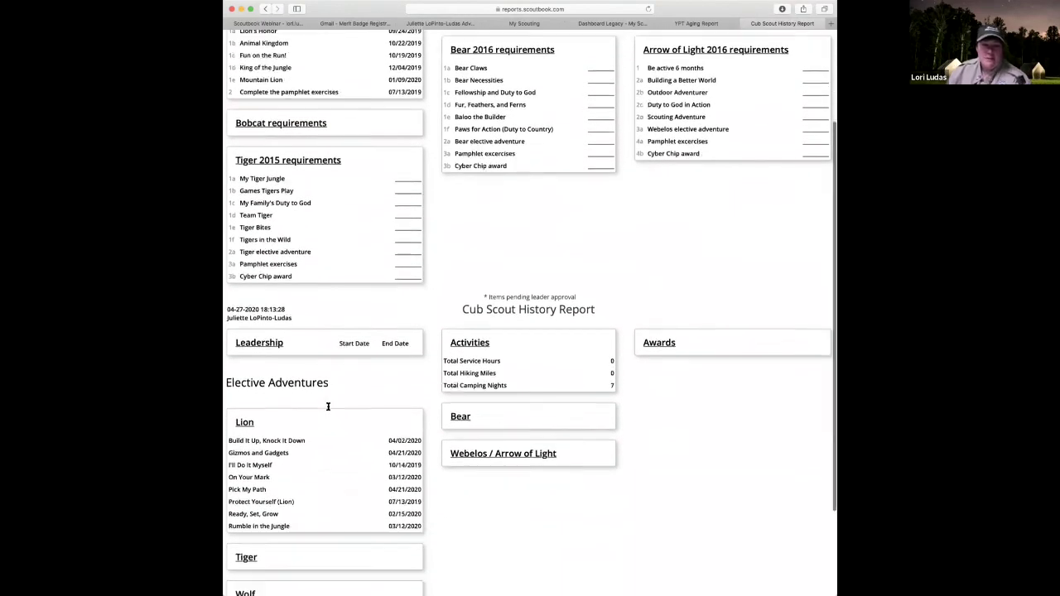
{"action": "scroll", "coordinate": [328, 409], "scroll_direction": "down", "scroll_amount": 3}
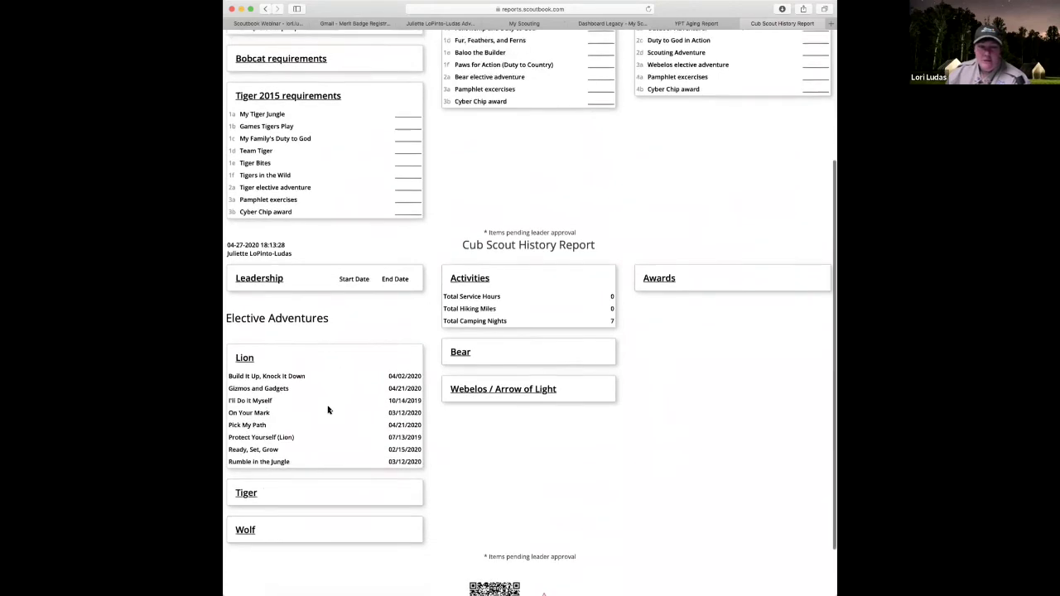
{"action": "scroll", "coordinate": [328, 409], "scroll_direction": "up", "scroll_amount": 7}
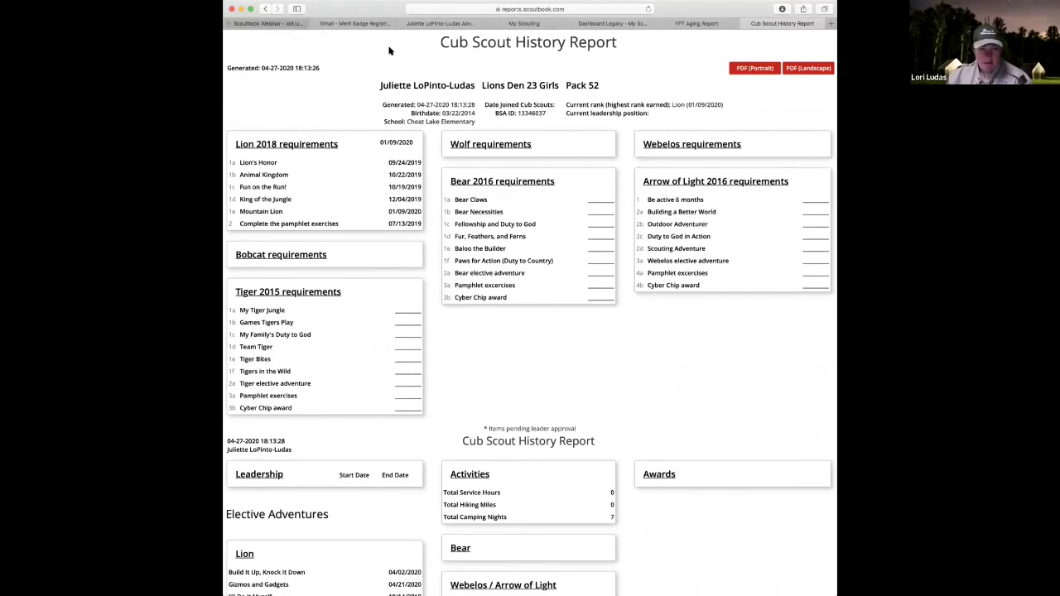
- Switch back to the Scoutbook site and go through its home page to My Dashboard
{"action": "left_click", "coordinate": [524, 25]}
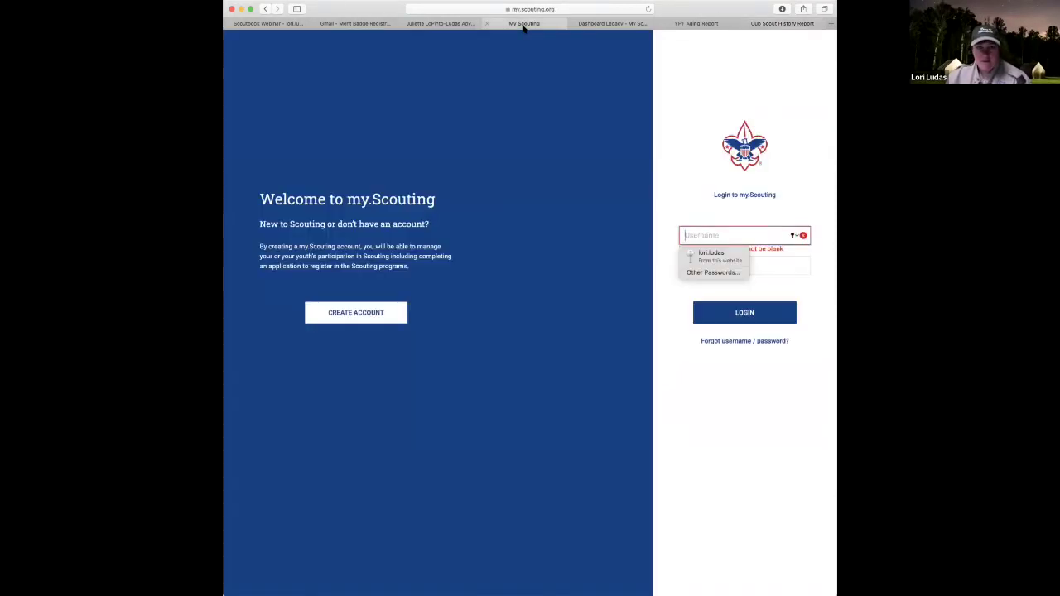
{"action": "left_click", "coordinate": [439, 25]}
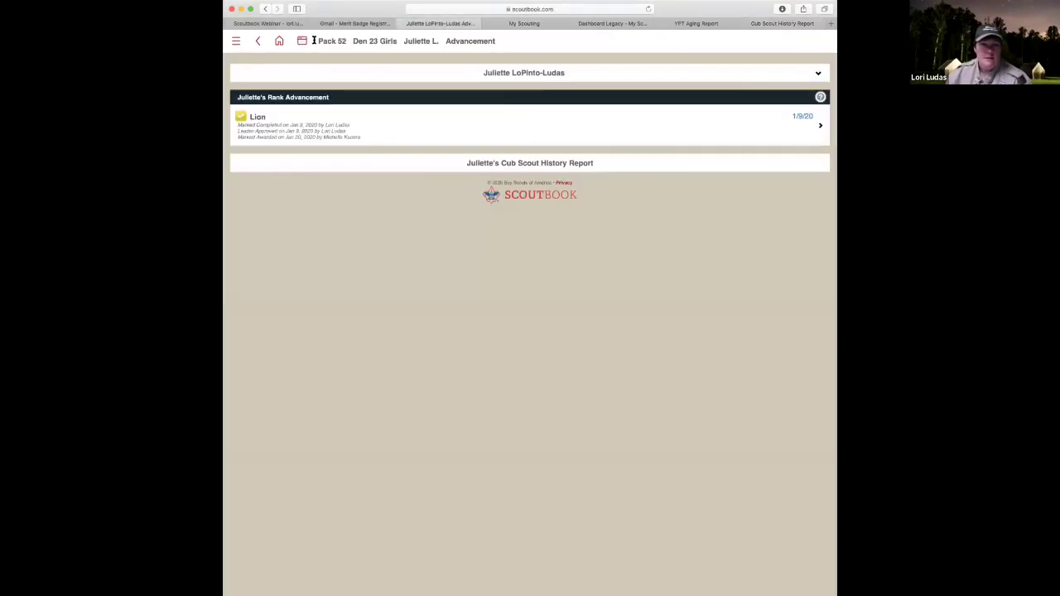
{"action": "left_click", "coordinate": [279, 41]}
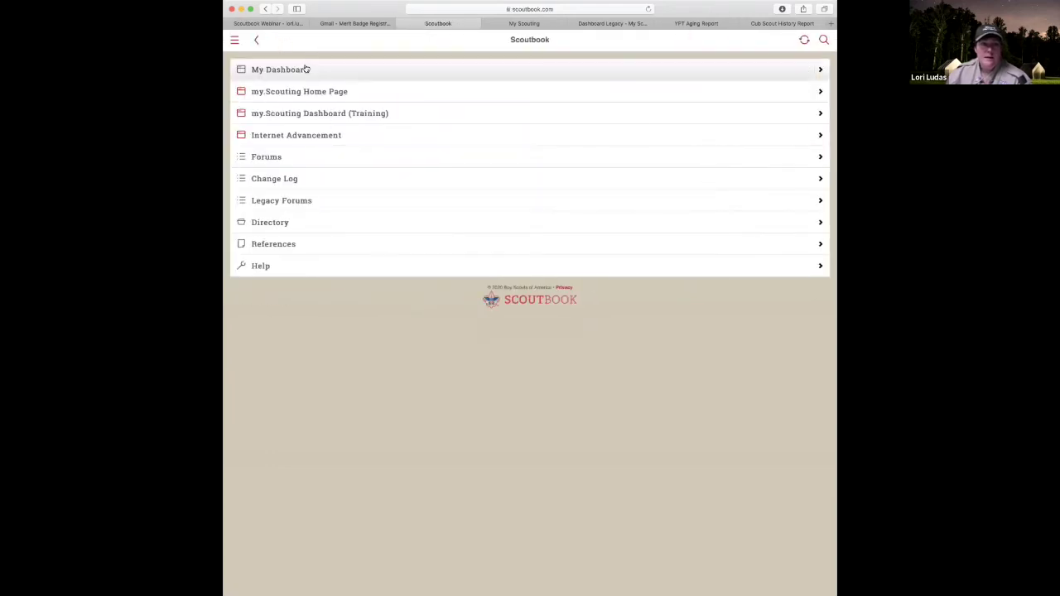
{"action": "left_click", "coordinate": [305, 70]}
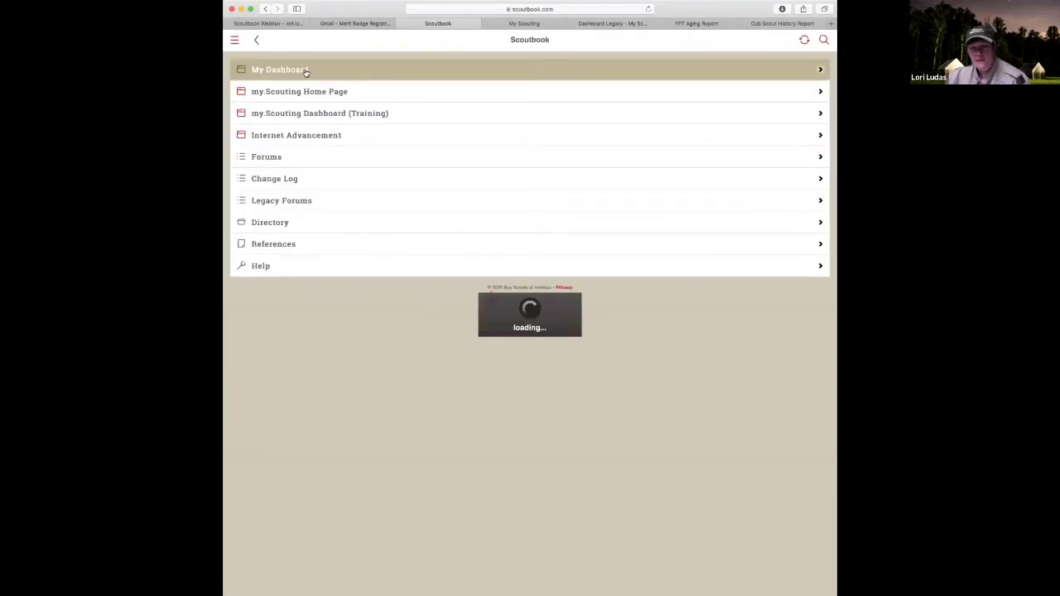
- Open the profile of the first scout listed in Troop 152 G's Trash Pandas Patrol
{"action": "left_click", "coordinate": [580, 205]}
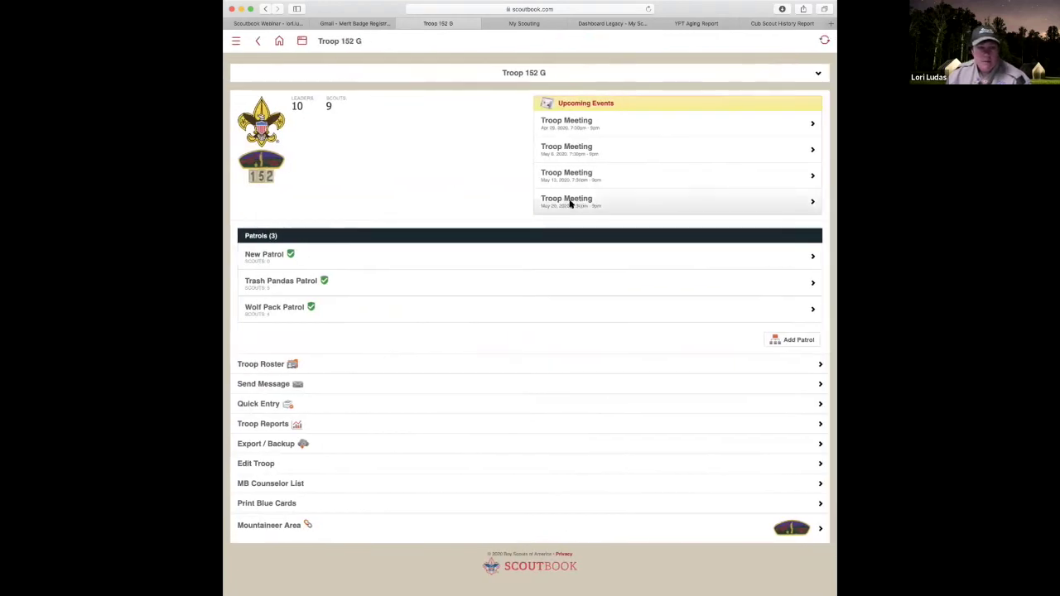
{"action": "left_click", "coordinate": [428, 282]}
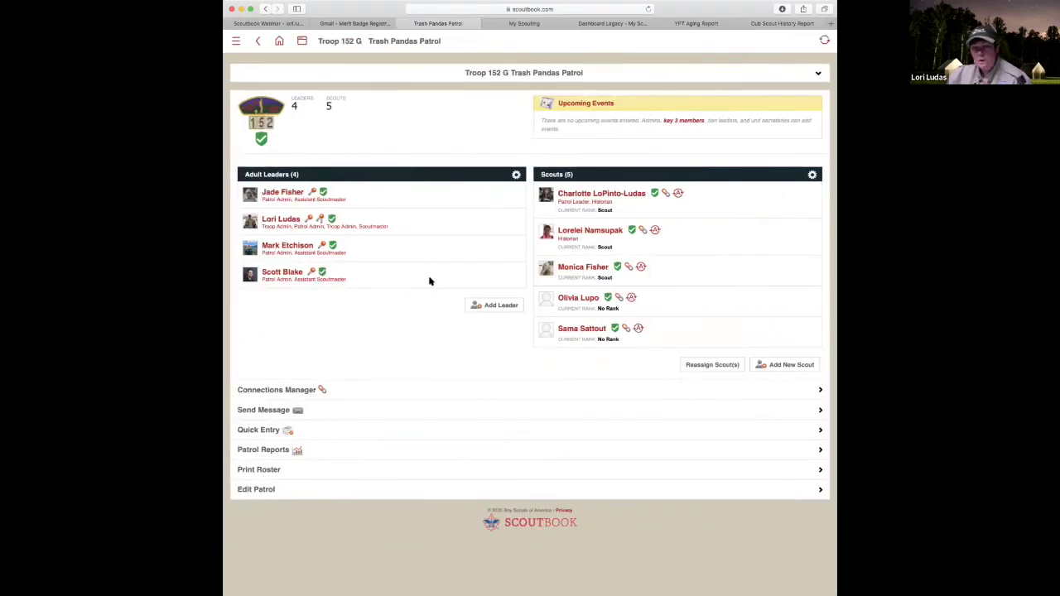
{"action": "left_click", "coordinate": [584, 193]}
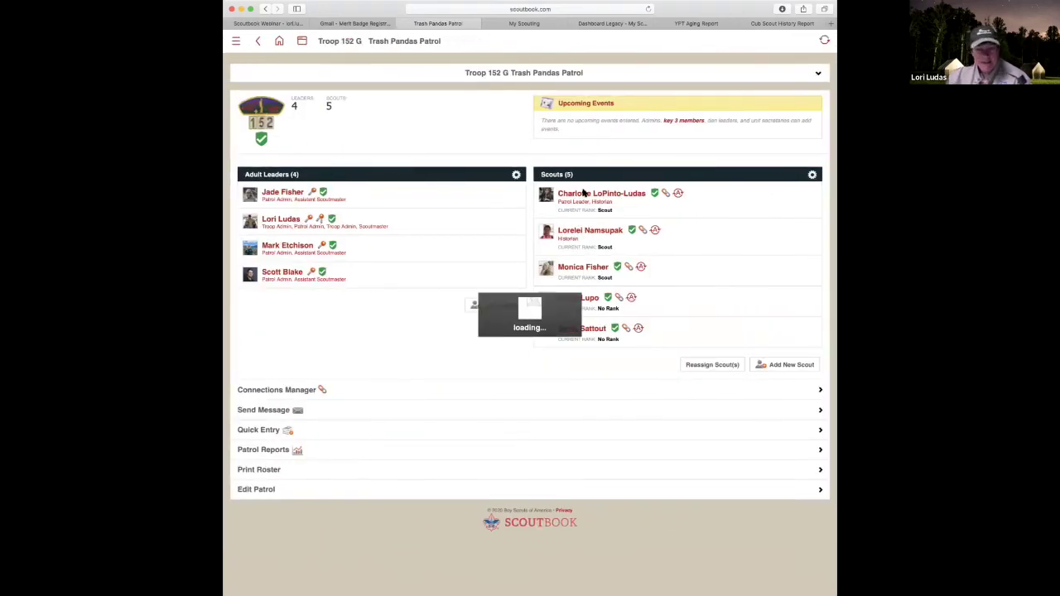
- Generate the Scouts BSA History Report from the reports available on the scout's profile
{"action": "scroll", "coordinate": [543, 433], "scroll_direction": "down", "scroll_amount": 1}
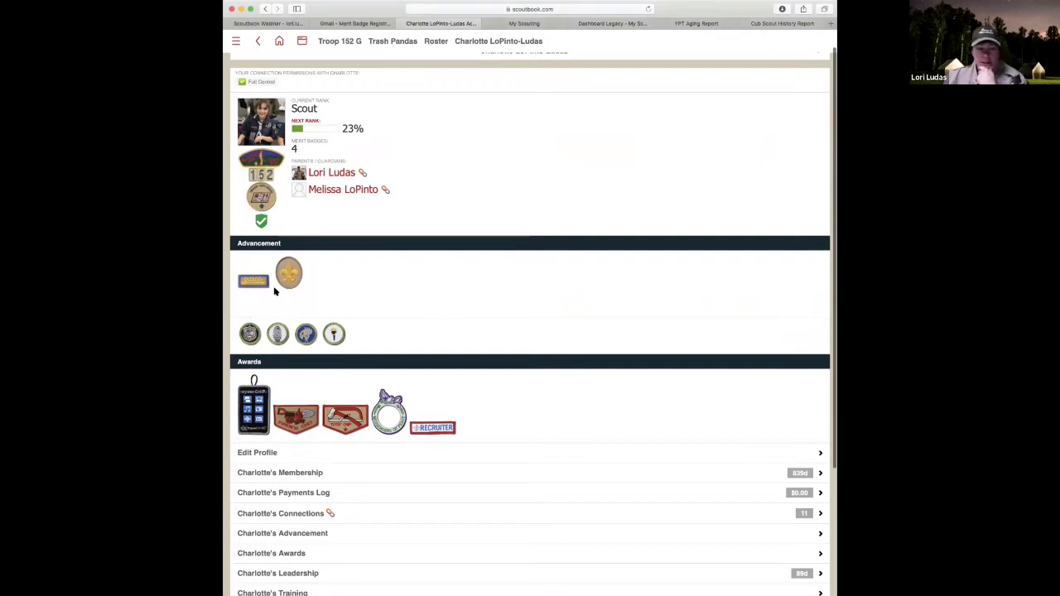
{"action": "scroll", "coordinate": [423, 383], "scroll_direction": "down", "scroll_amount": 3}
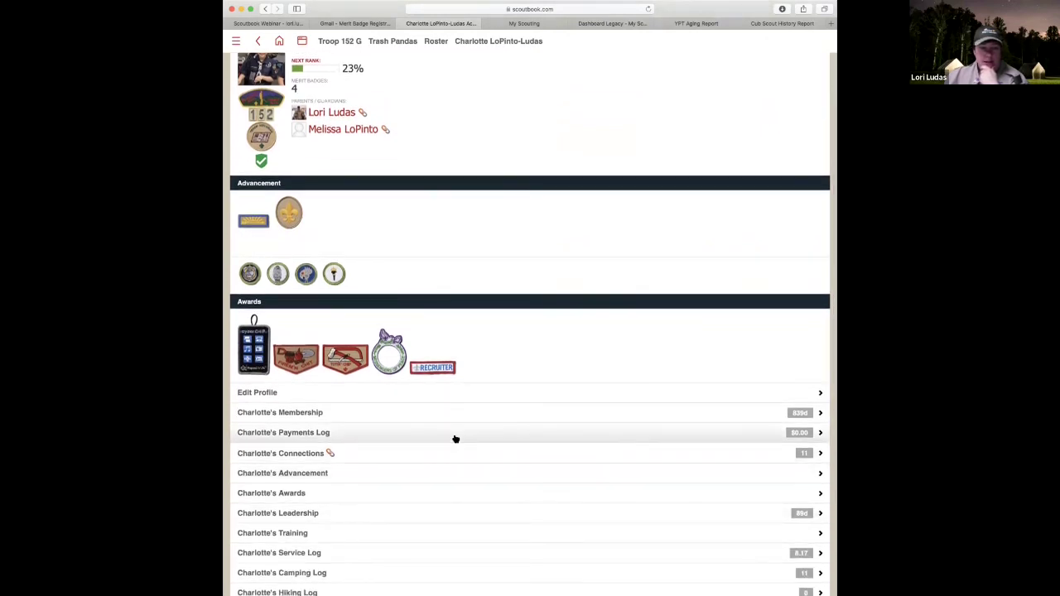
{"action": "scroll", "coordinate": [454, 438], "scroll_direction": "down", "scroll_amount": 5}
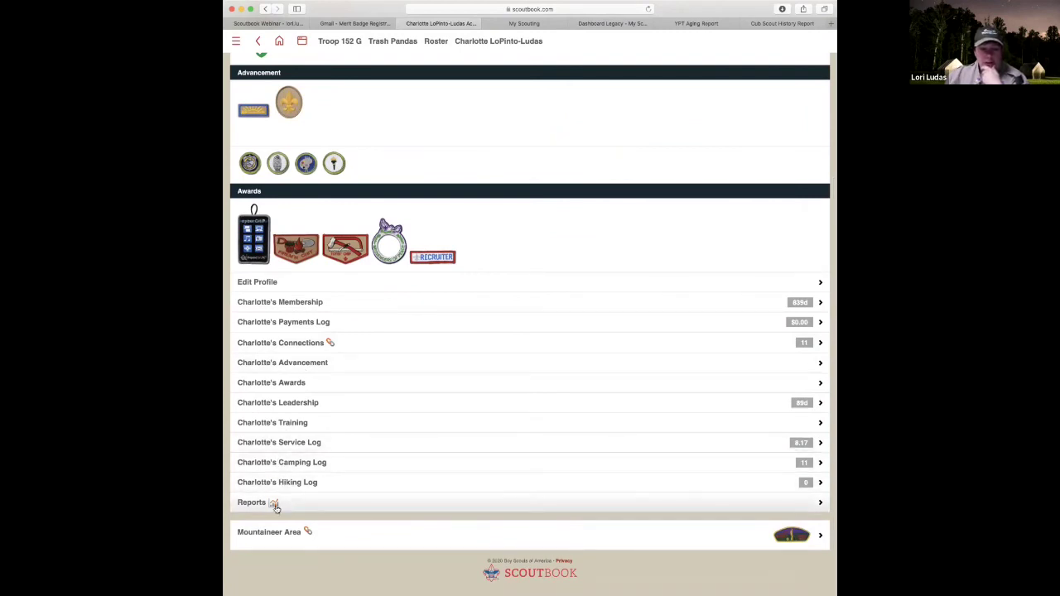
{"action": "left_click", "coordinate": [306, 505]}
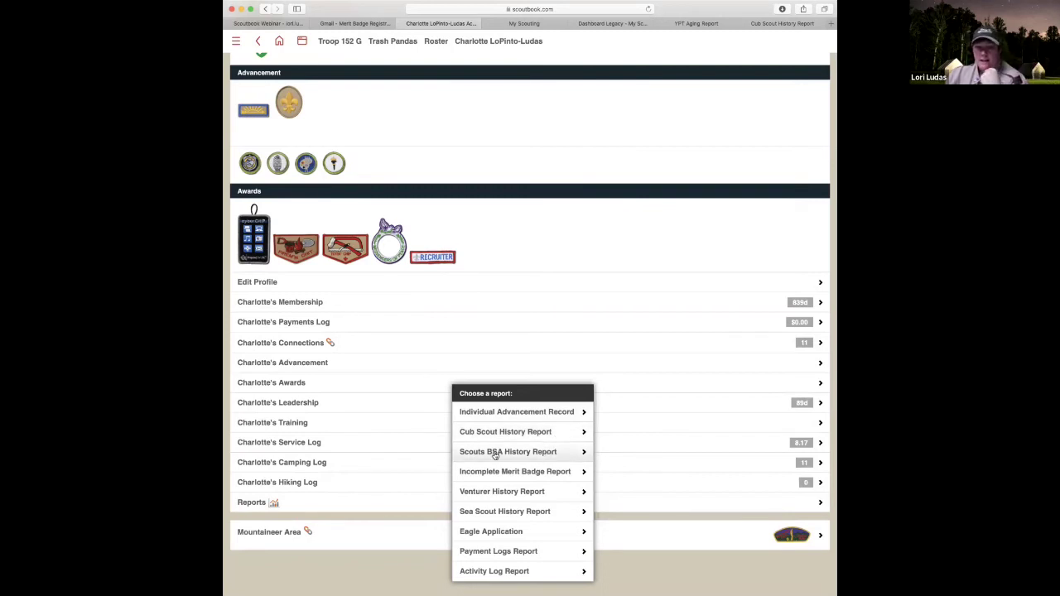
{"action": "left_click", "coordinate": [531, 453]}
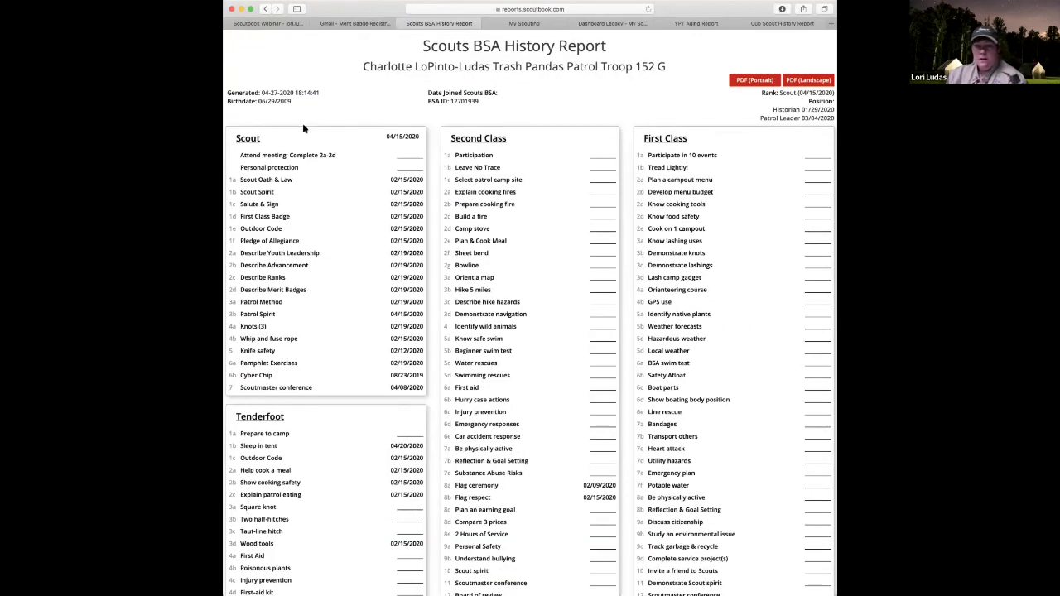
- Review the Scouts BSA History Report's requirements for the ranks Scout through Eagle and its merit badge dates, and leave the report
{"action": "scroll", "coordinate": [425, 444], "scroll_direction": "down", "scroll_amount": 5}
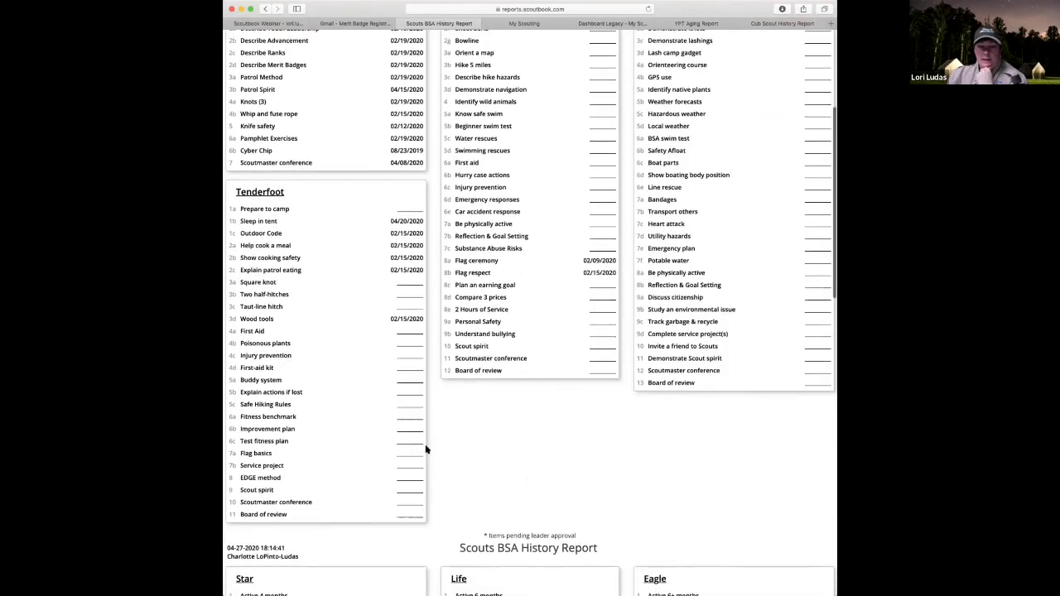
{"action": "scroll", "coordinate": [424, 447], "scroll_direction": "down", "scroll_amount": 9}
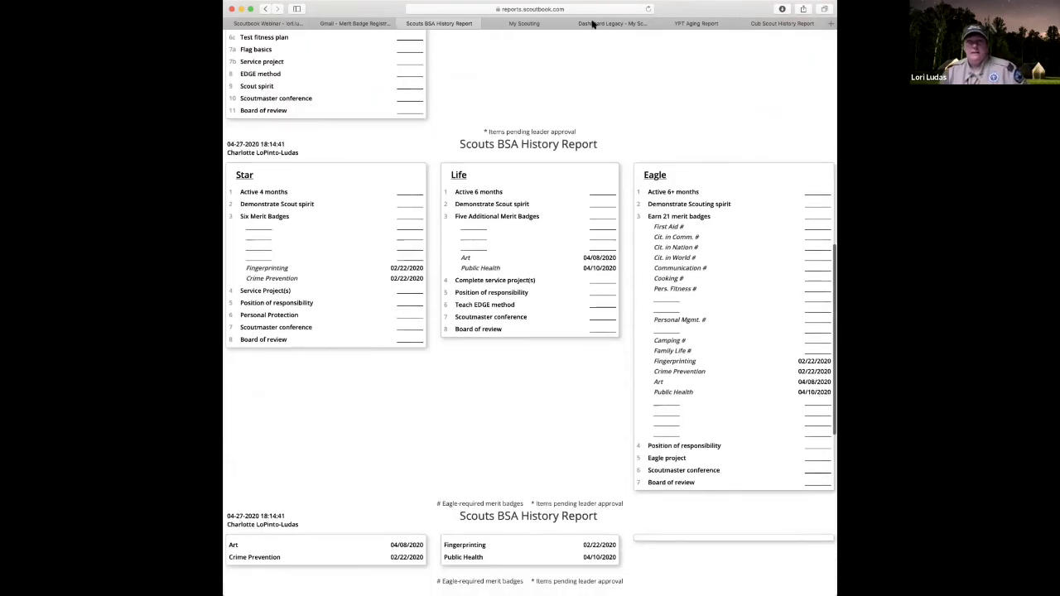
{"action": "scroll", "coordinate": [459, 108], "scroll_direction": "up", "scroll_amount": 3}
{"action": "scroll", "coordinate": [447, 116], "scroll_direction": "up", "scroll_amount": 5}
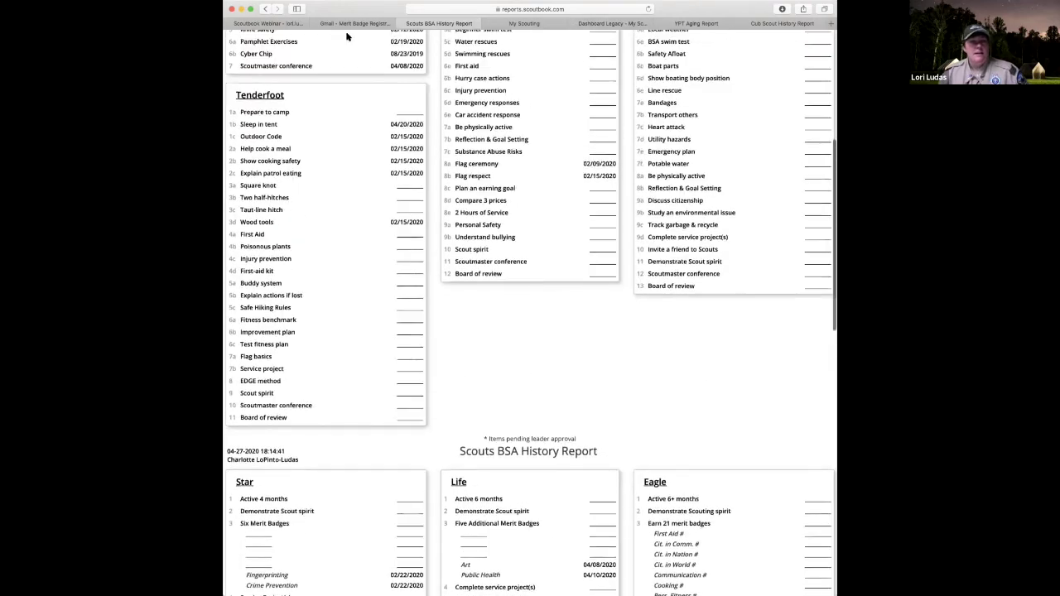
{"action": "scroll", "coordinate": [423, 60], "scroll_direction": "down", "scroll_amount": 5}
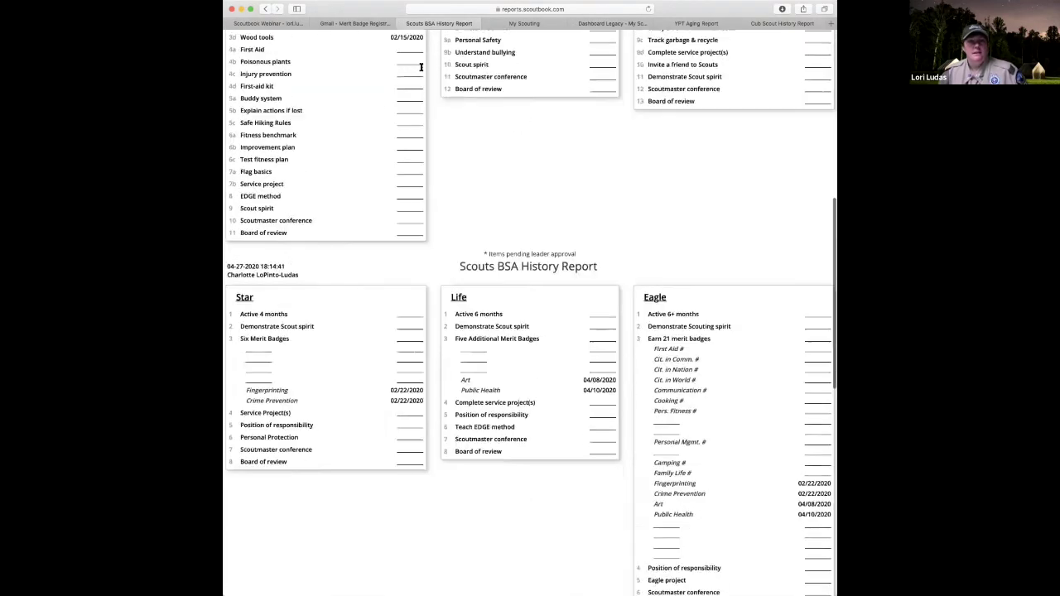
{"action": "scroll", "coordinate": [410, 107], "scroll_direction": "up", "scroll_amount": 13}
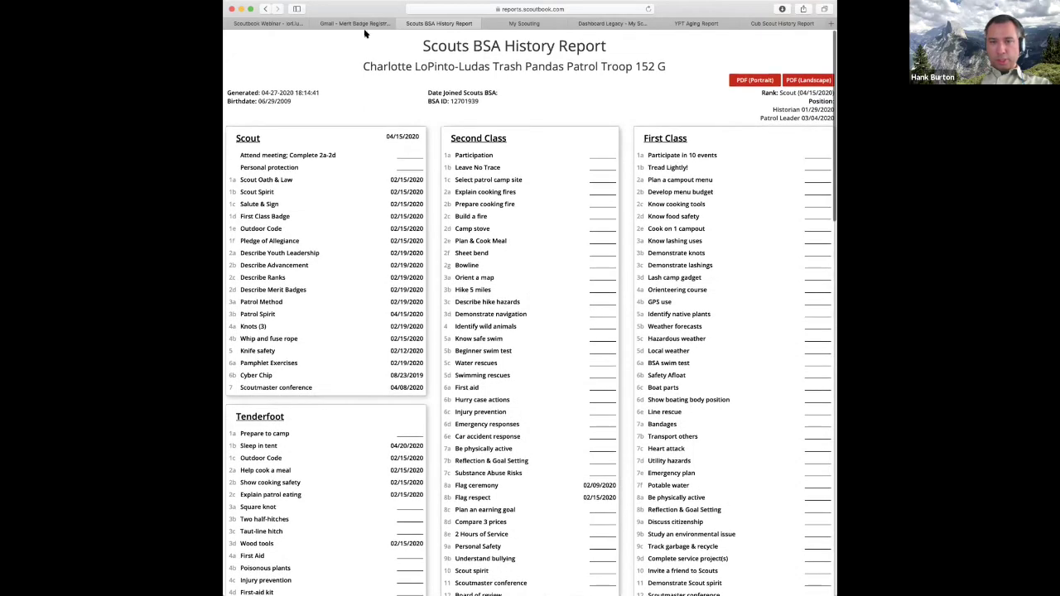
{"action": "left_click", "coordinate": [367, 24]}
{"action": "left_click", "coordinate": [438, 23]}
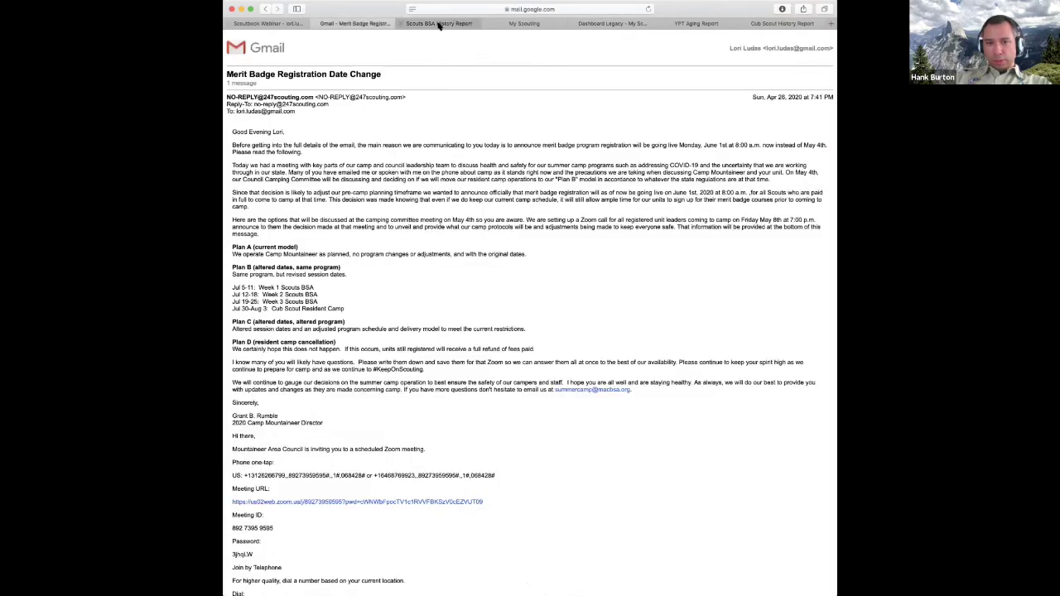
{"action": "left_click", "coordinate": [265, 9]}
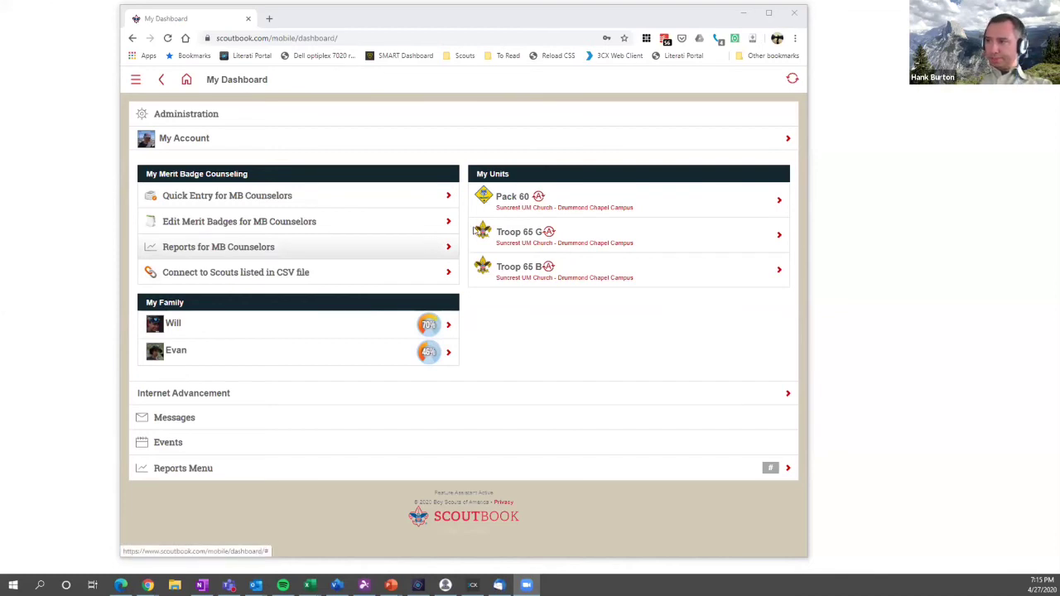
- Open Troop 65 B from the dashboard and look through its list of patrols and troop options
{"action": "left_click", "coordinate": [517, 272]}
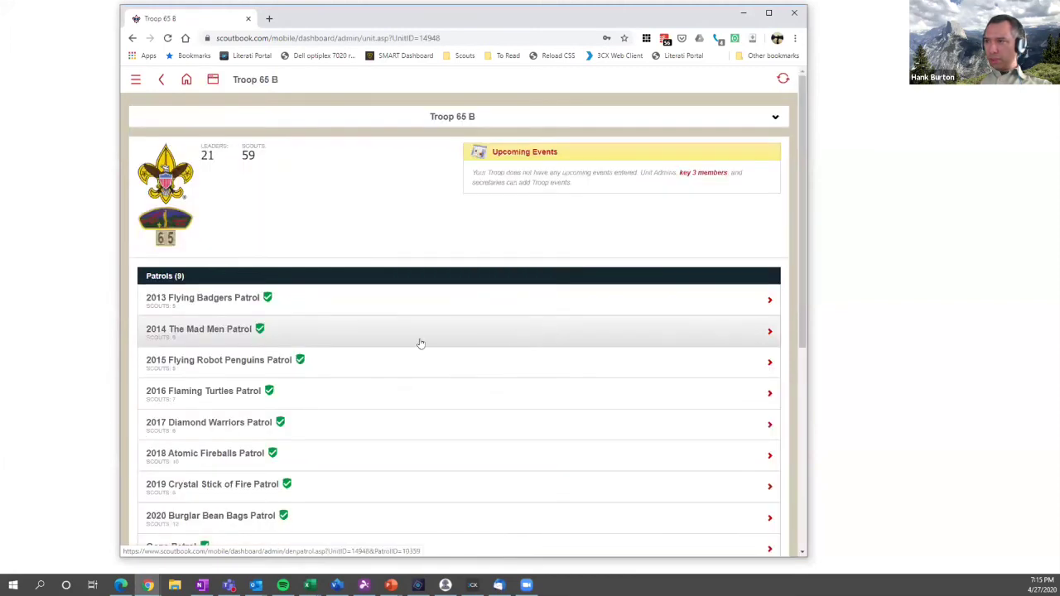
{"action": "scroll", "coordinate": [419, 343], "scroll_direction": "down", "scroll_amount": 2}
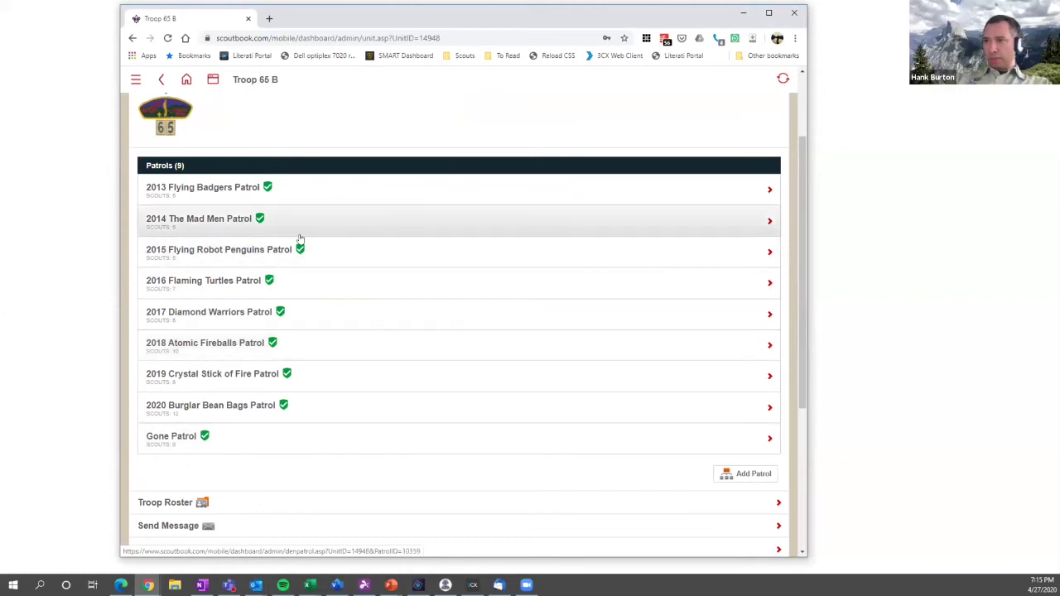
{"action": "scroll", "coordinate": [301, 241], "scroll_direction": "up", "scroll_amount": 1}
{"action": "scroll", "coordinate": [301, 240], "scroll_direction": "up", "scroll_amount": 1}
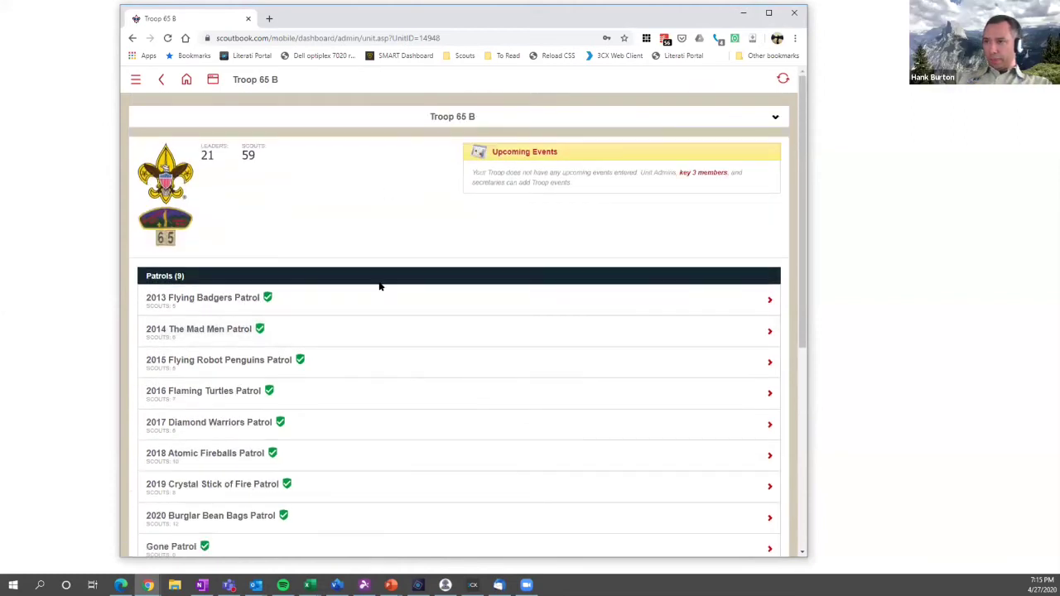
{"action": "scroll", "coordinate": [347, 350], "scroll_direction": "down", "scroll_amount": 3}
{"action": "scroll", "coordinate": [350, 352], "scroll_direction": "down", "scroll_amount": 1}
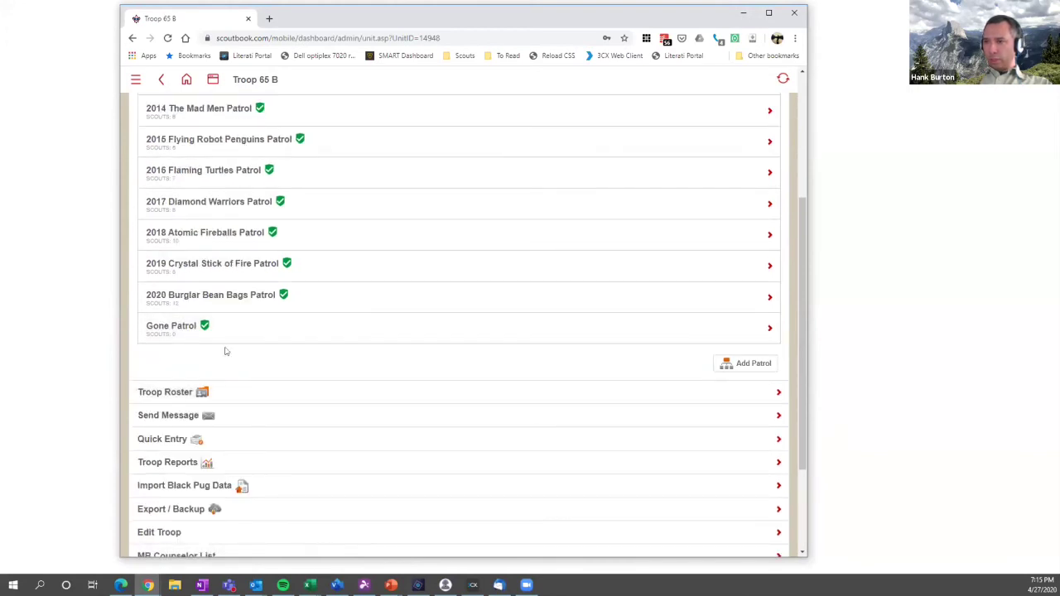
{"action": "scroll", "coordinate": [266, 313], "scroll_direction": "up", "scroll_amount": 2}
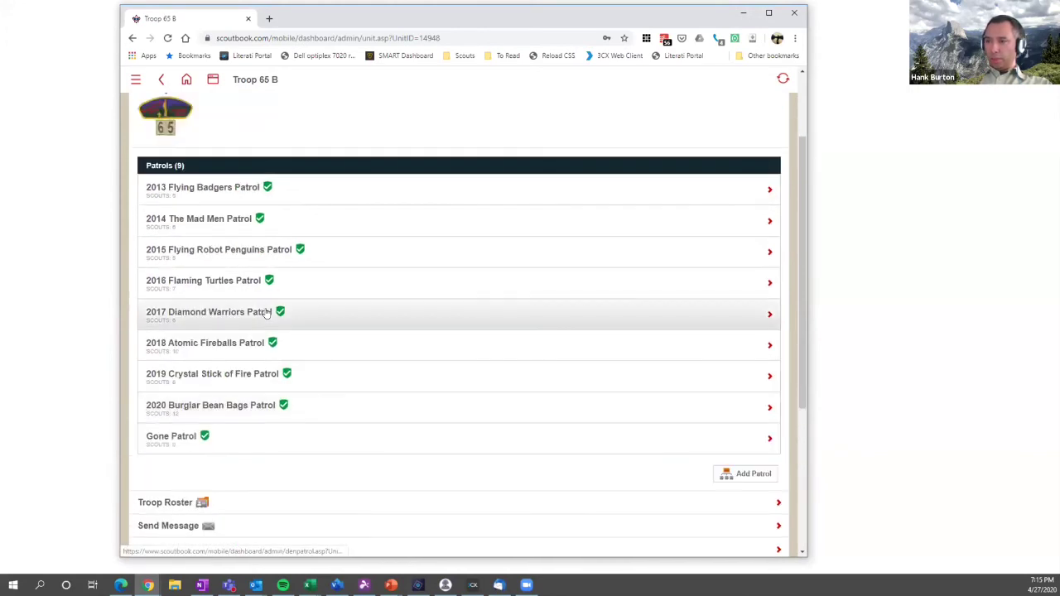
- Open the profile of the scout serving as Troop Guide in the 2014 The Mad Men Patrol
{"action": "left_click", "coordinate": [225, 227]}
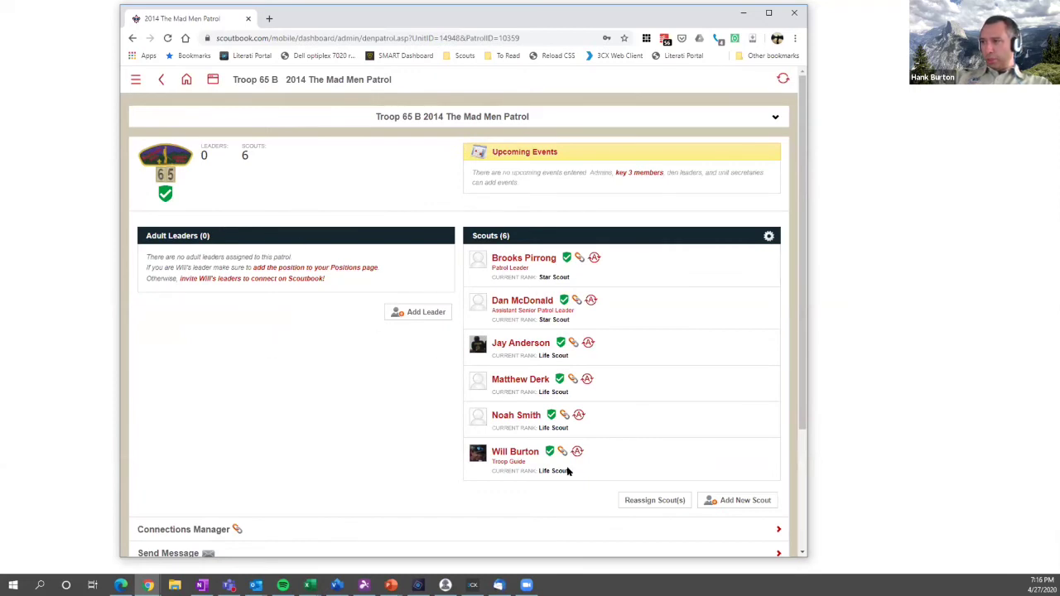
{"action": "scroll", "coordinate": [521, 452], "scroll_direction": "down", "scroll_amount": 1}
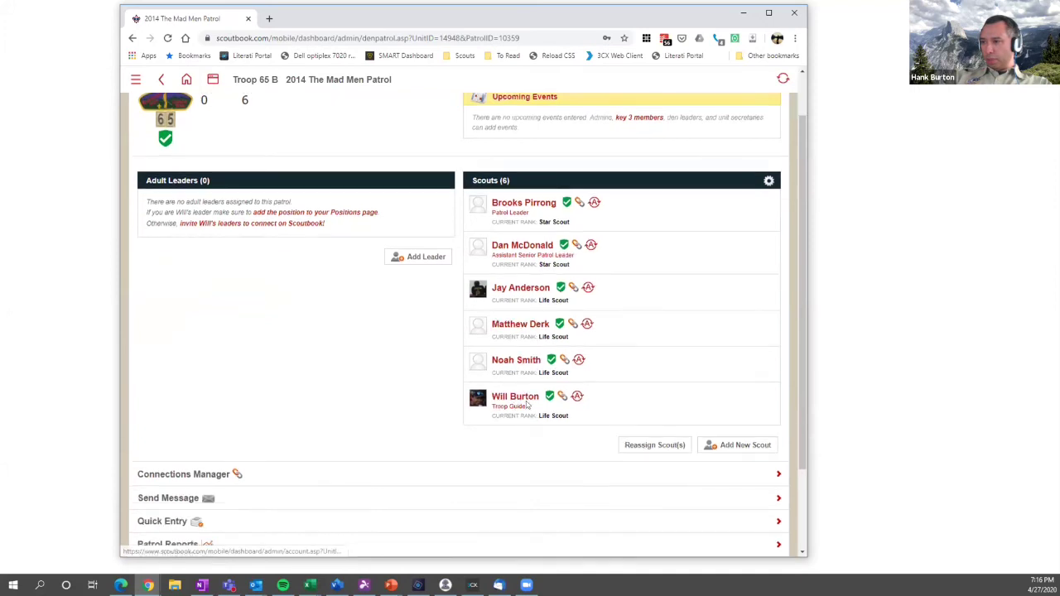
{"action": "left_click", "coordinate": [527, 401]}
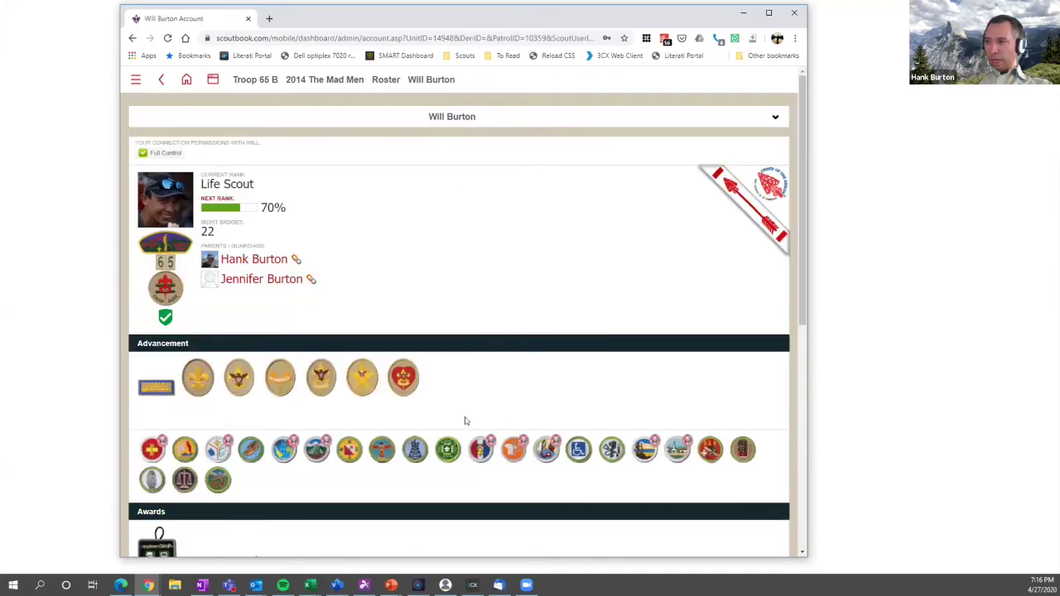
- Review the scout's profile, including next-rank progress, earned rank badges, merit badges, awards and the available record sections
{"action": "scroll", "coordinate": [465, 420], "scroll_direction": "down", "scroll_amount": 1}
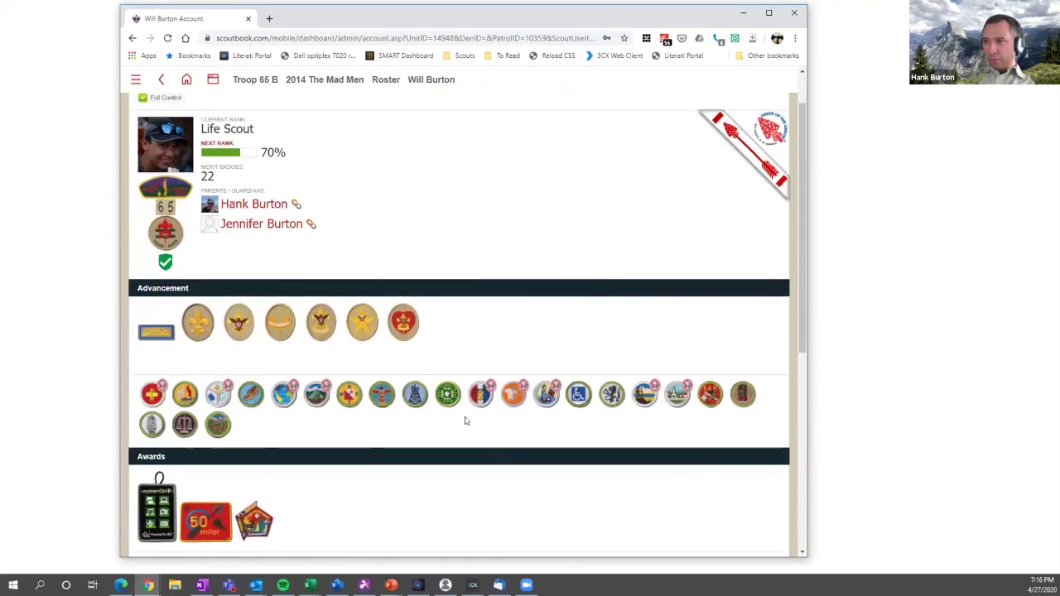
{"action": "scroll", "coordinate": [466, 421], "scroll_direction": "up", "scroll_amount": 1}
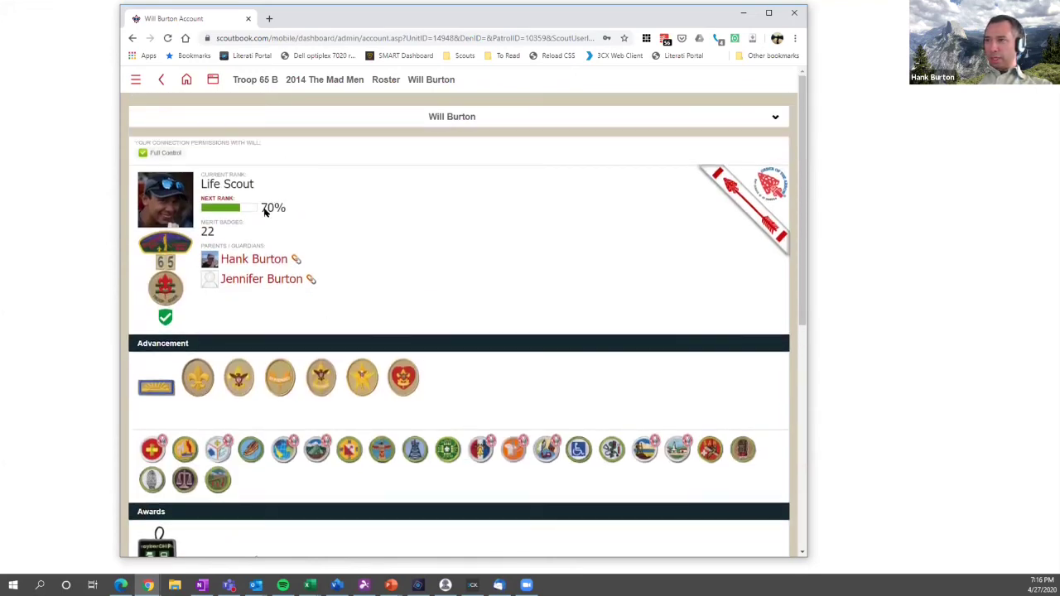
{"action": "scroll", "coordinate": [333, 448], "scroll_direction": "down", "scroll_amount": 1}
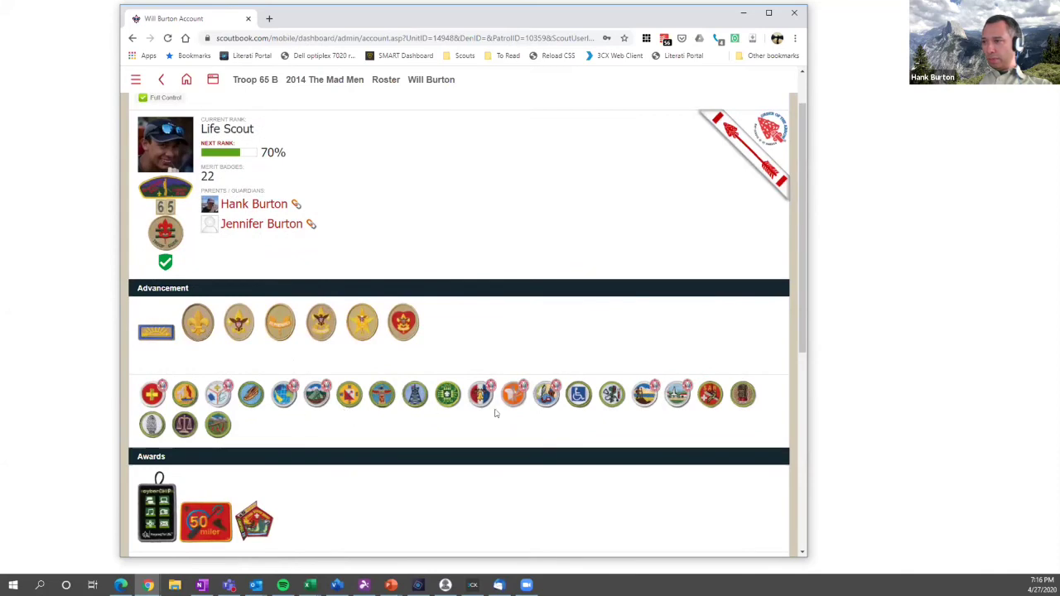
{"action": "scroll", "coordinate": [398, 442], "scroll_direction": "down", "scroll_amount": 1}
{"action": "scroll", "coordinate": [398, 449], "scroll_direction": "down", "scroll_amount": 2}
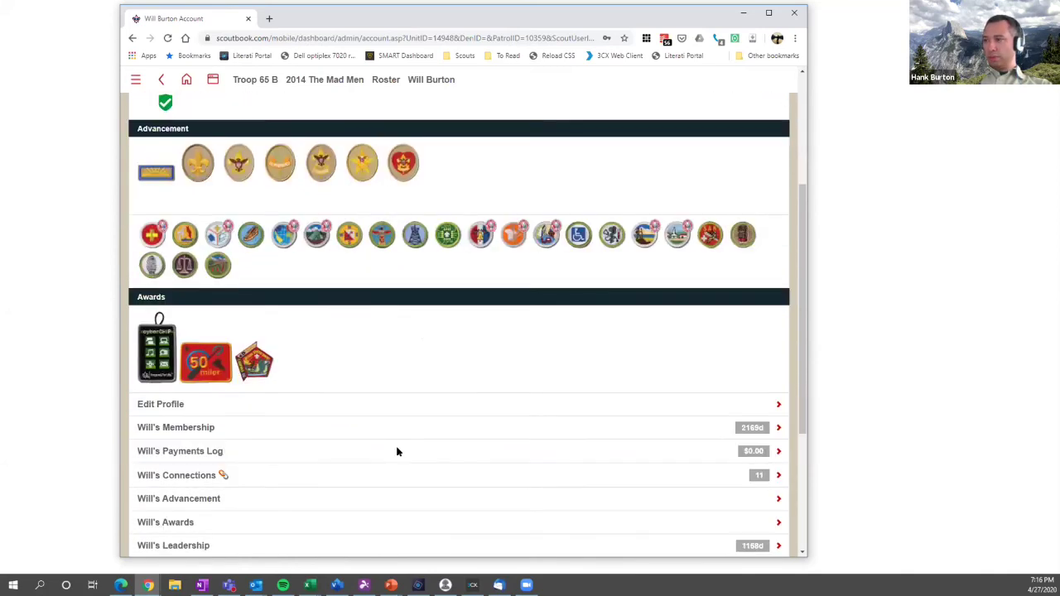
{"action": "scroll", "coordinate": [396, 452], "scroll_direction": "up", "scroll_amount": 1}
{"action": "scroll", "coordinate": [393, 352], "scroll_direction": "up", "scroll_amount": 2}
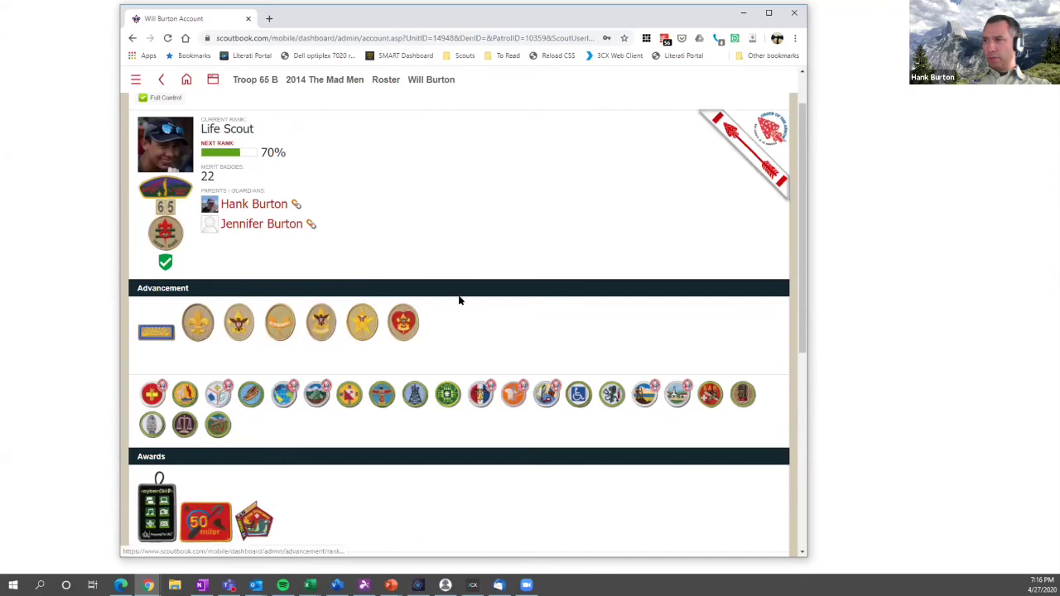
{"action": "scroll", "coordinate": [343, 362], "scroll_direction": "down", "scroll_amount": 4}
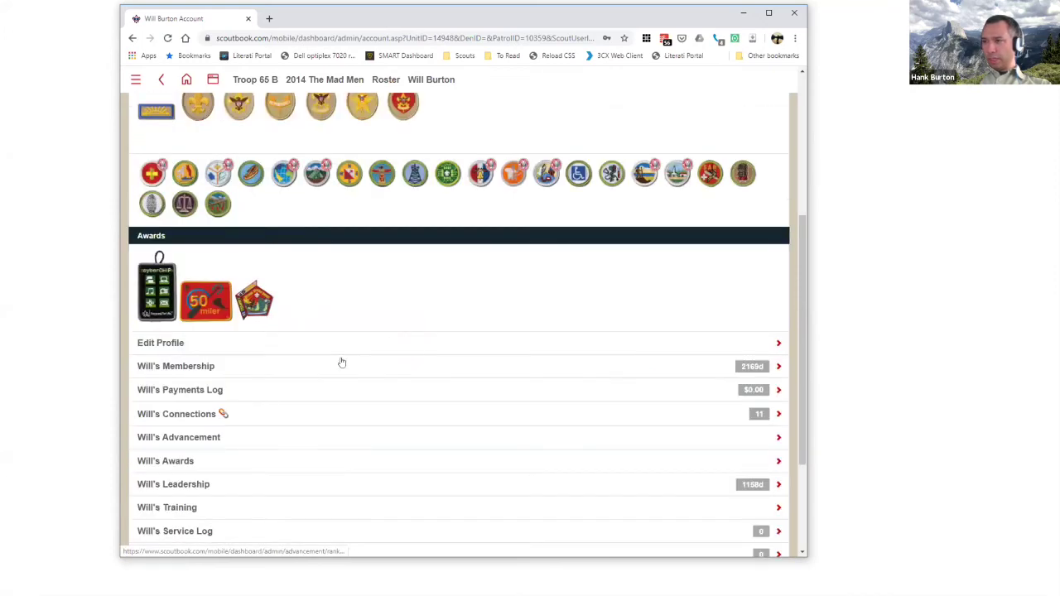
{"action": "scroll", "coordinate": [270, 407], "scroll_direction": "down", "scroll_amount": 1}
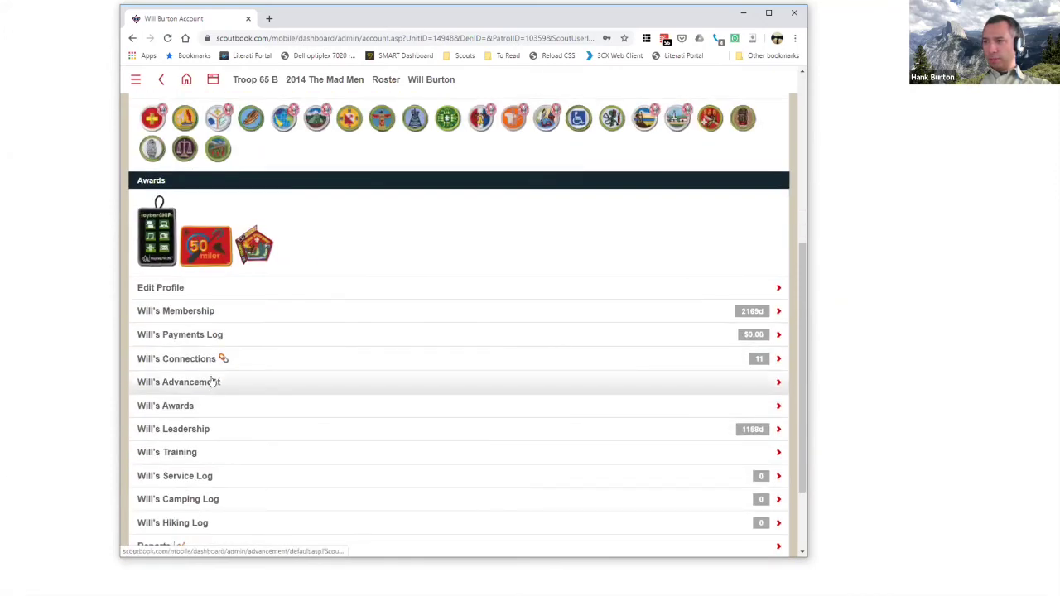
- Open the scout's advancement record and go to the Eagle Scout rank requirements
{"action": "left_click", "coordinate": [213, 382]}
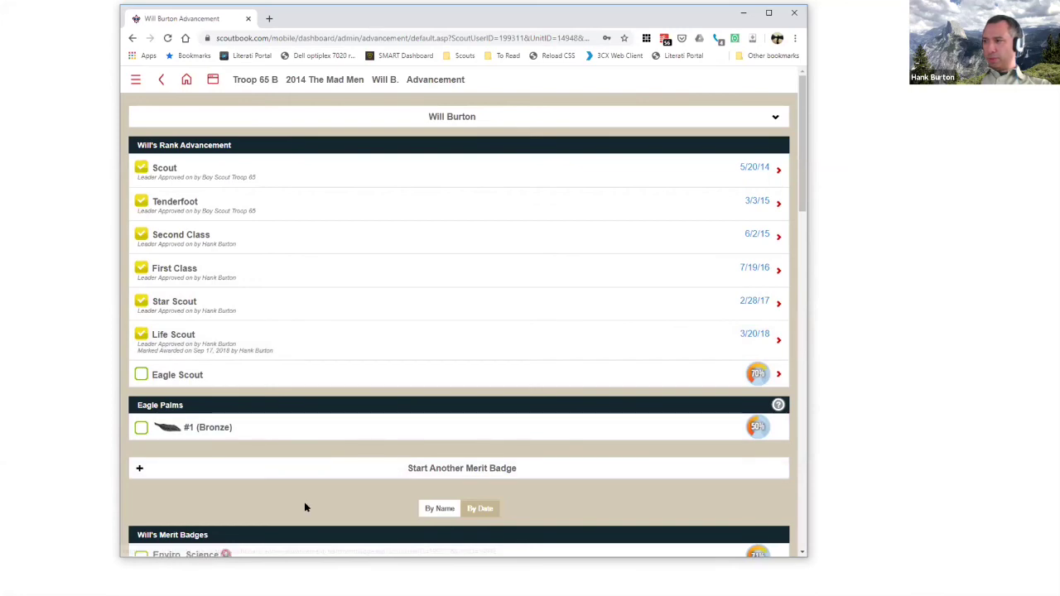
{"action": "scroll", "coordinate": [304, 506], "scroll_direction": "down", "scroll_amount": 1}
{"action": "left_click", "coordinate": [287, 321]}
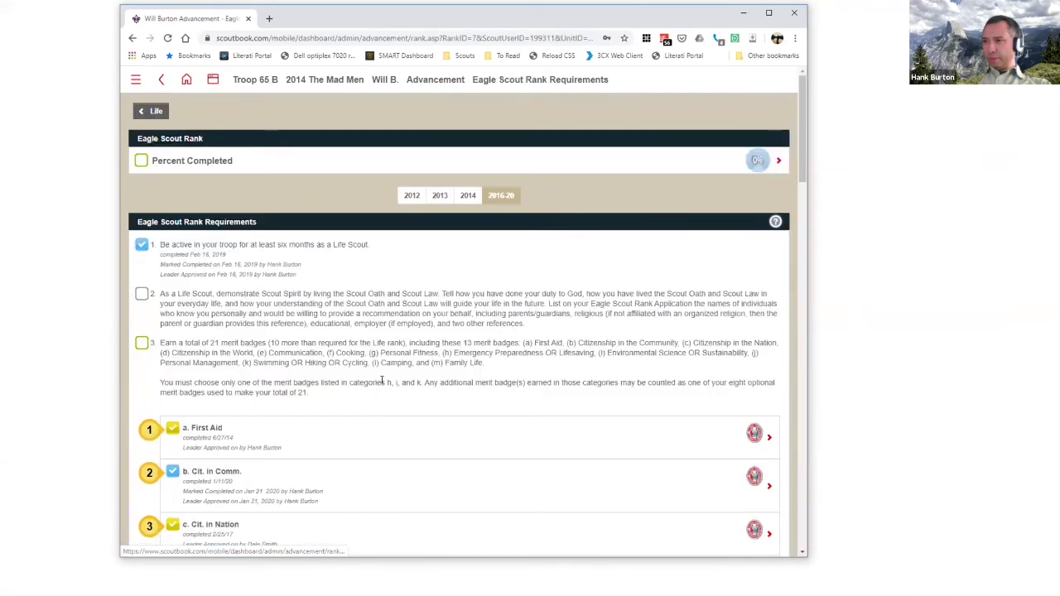
- Look through the merit badges required for Eagle Scout and open the Environmental Science merit badge
{"action": "scroll", "coordinate": [382, 381], "scroll_direction": "down", "scroll_amount": 5}
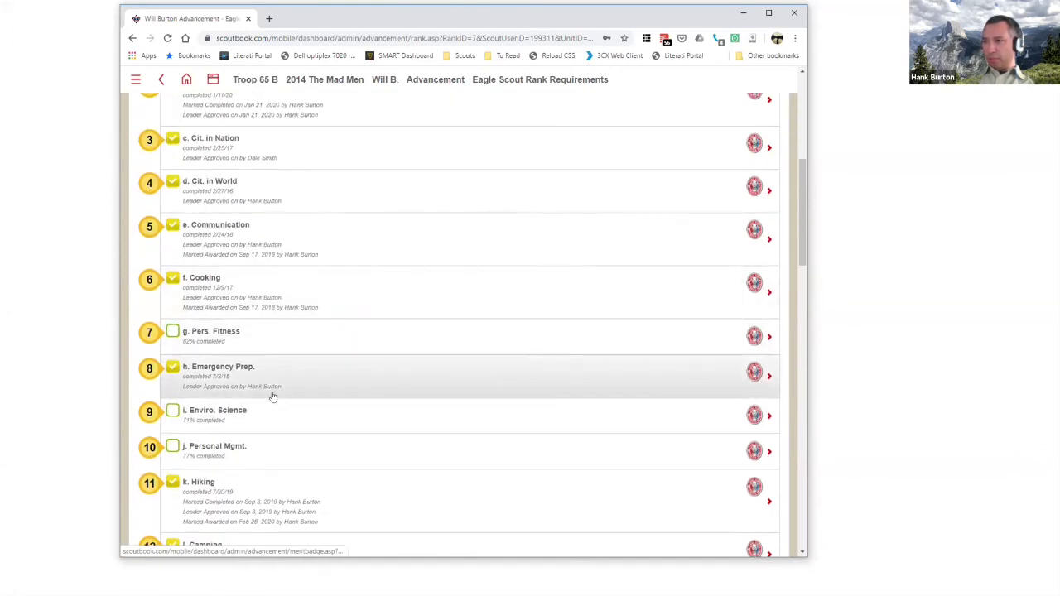
{"action": "scroll", "coordinate": [273, 397], "scroll_direction": "up", "scroll_amount": 3}
{"action": "scroll", "coordinate": [274, 398], "scroll_direction": "down", "scroll_amount": 1}
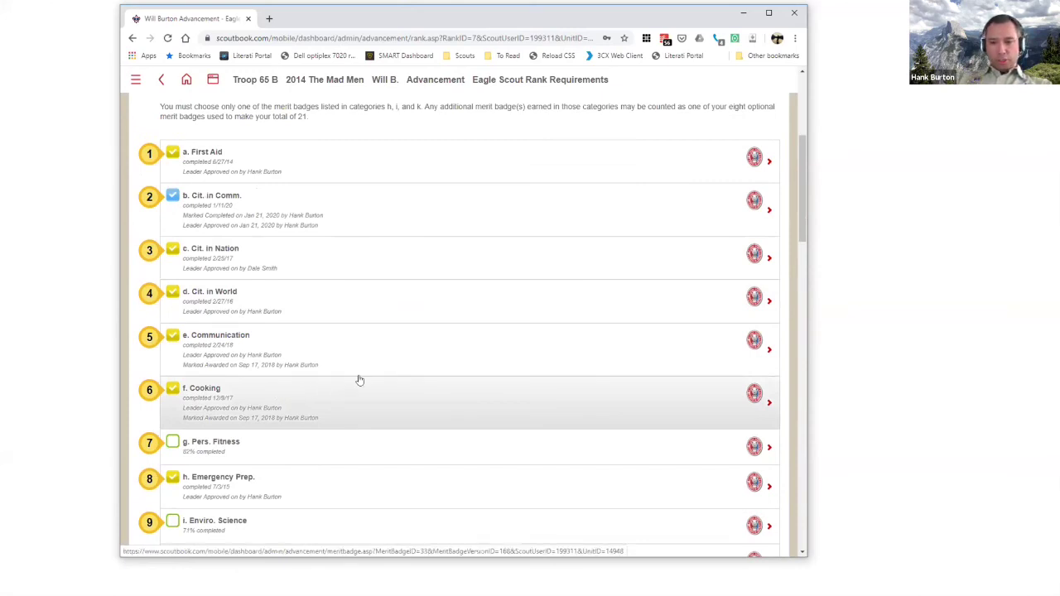
{"action": "scroll", "coordinate": [357, 379], "scroll_direction": "down", "scroll_amount": 2}
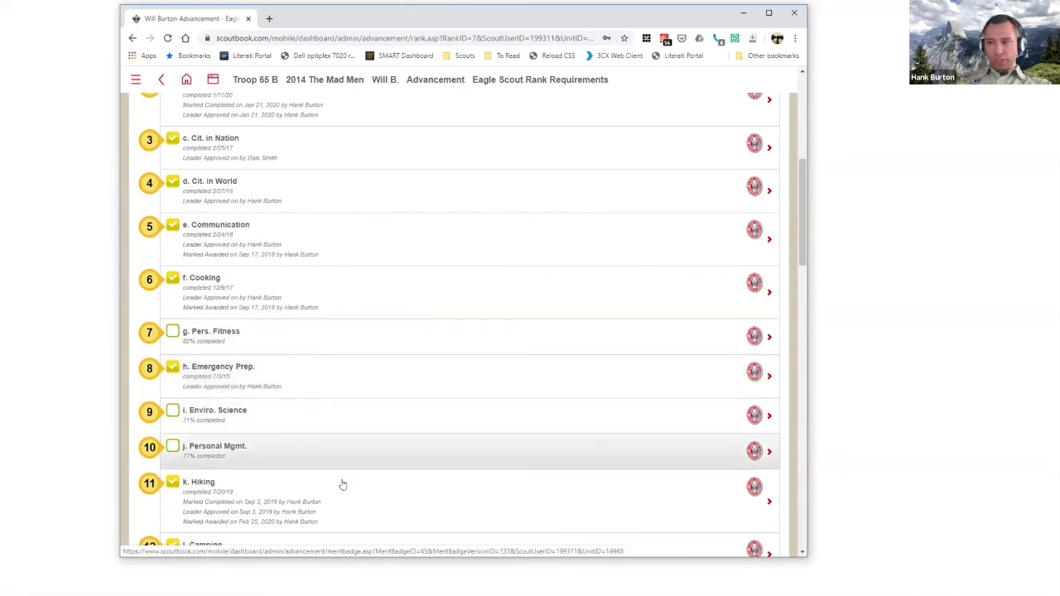
{"action": "scroll", "coordinate": [343, 485], "scroll_direction": "down", "scroll_amount": 2}
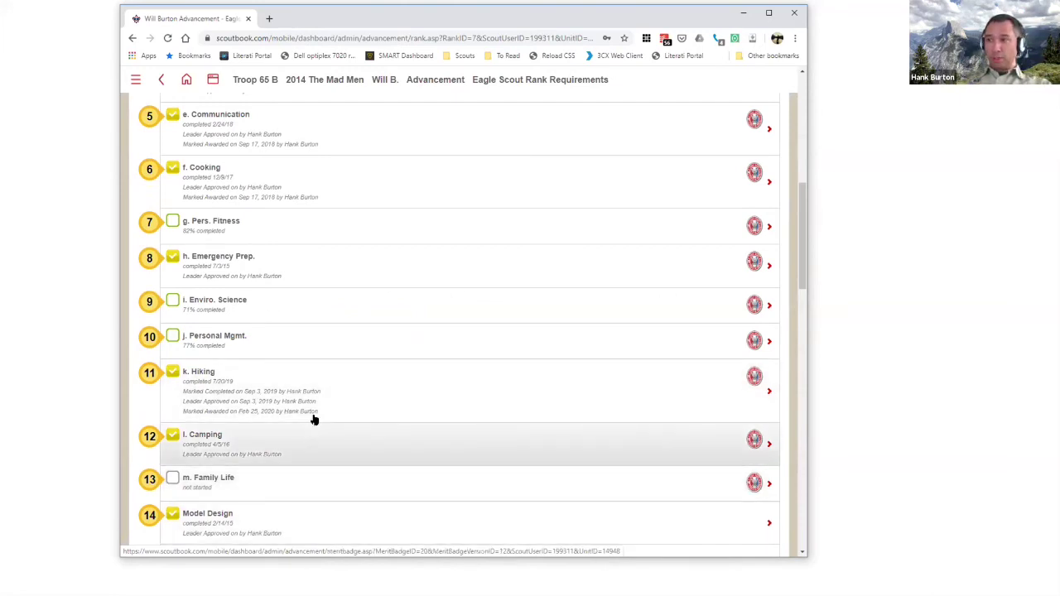
{"action": "left_click", "coordinate": [297, 313]}
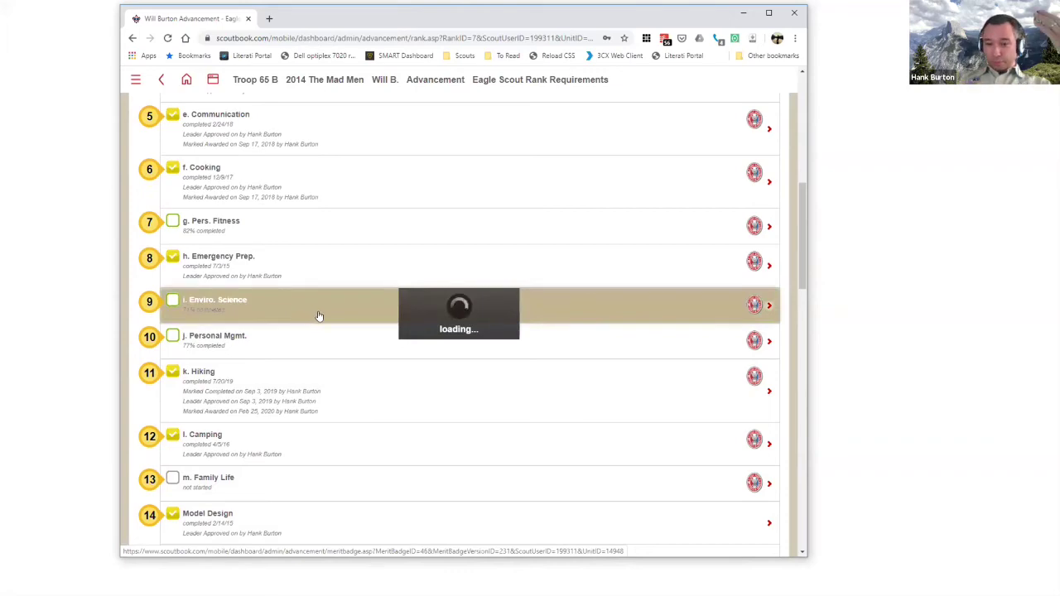
- Review the Environmental Science merit badge requirements for completed and open items, and return to the Eagle Scout rank requirements
{"action": "scroll", "coordinate": [367, 319], "scroll_direction": "down", "scroll_amount": 2}
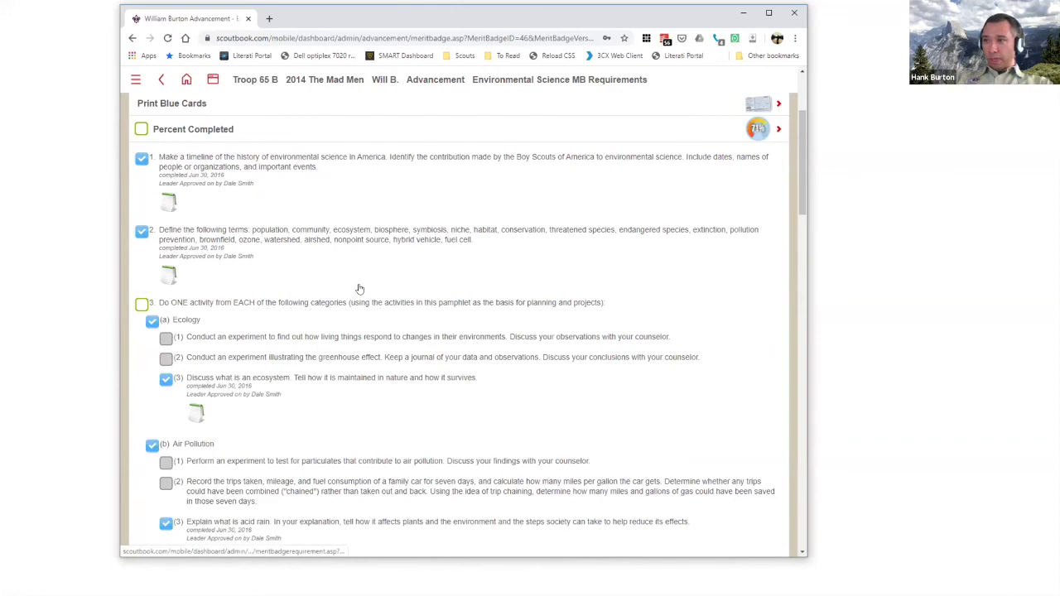
{"action": "scroll", "coordinate": [360, 288], "scroll_direction": "down", "scroll_amount": 2}
{"action": "scroll", "coordinate": [360, 288], "scroll_direction": "down", "scroll_amount": 3}
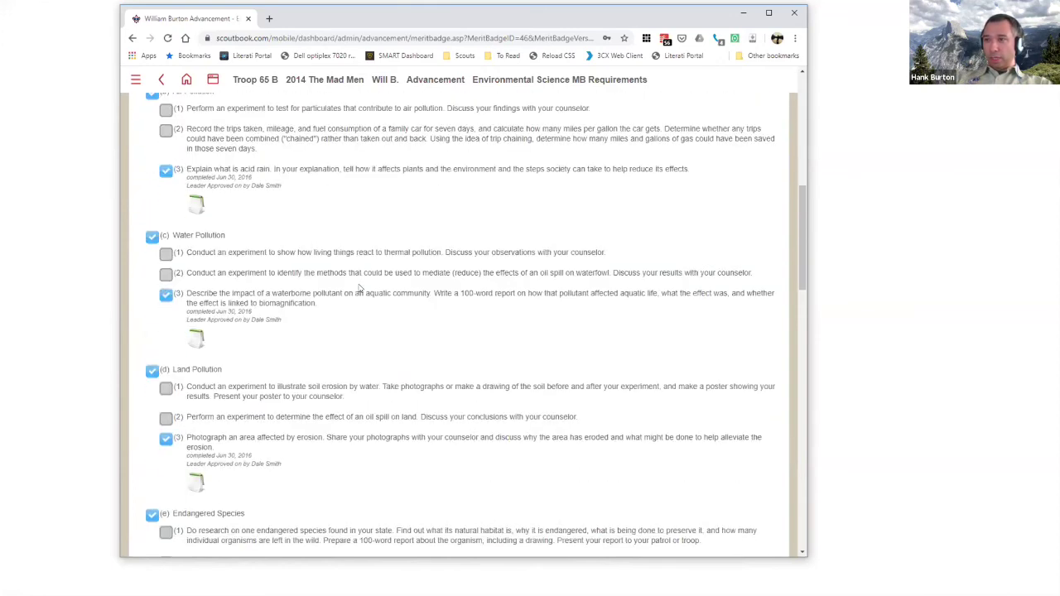
{"action": "scroll", "coordinate": [360, 289], "scroll_direction": "down", "scroll_amount": 10}
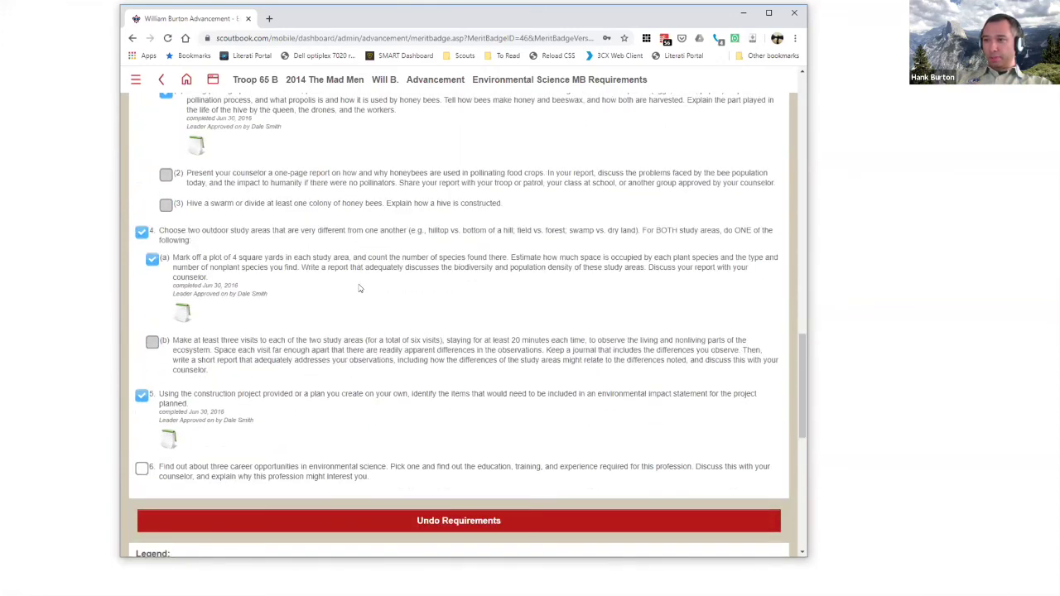
{"action": "scroll", "coordinate": [360, 288], "scroll_direction": "up", "scroll_amount": 4}
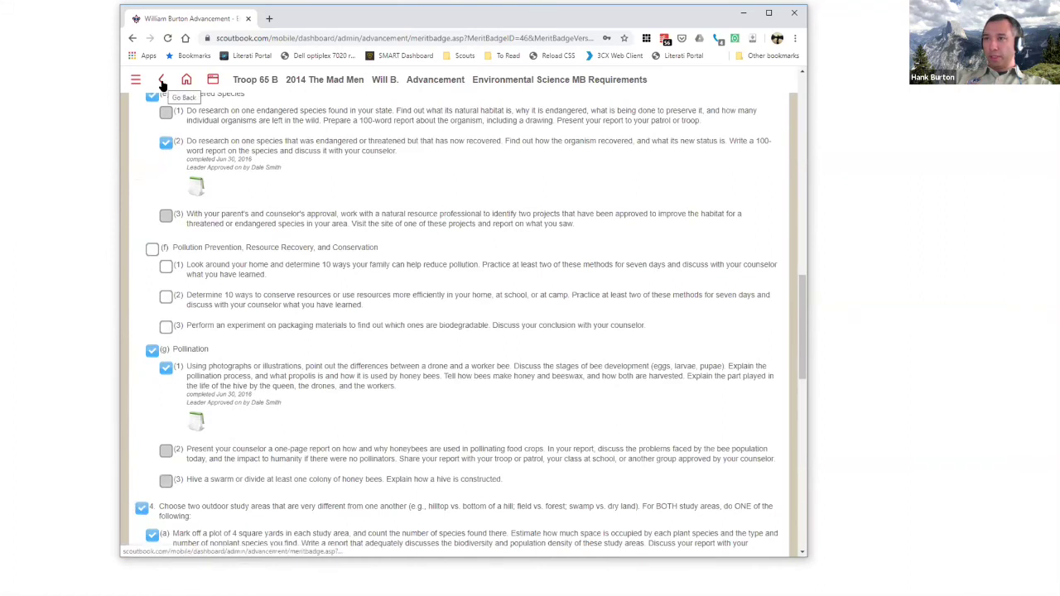
{"action": "left_click", "coordinate": [162, 83]}
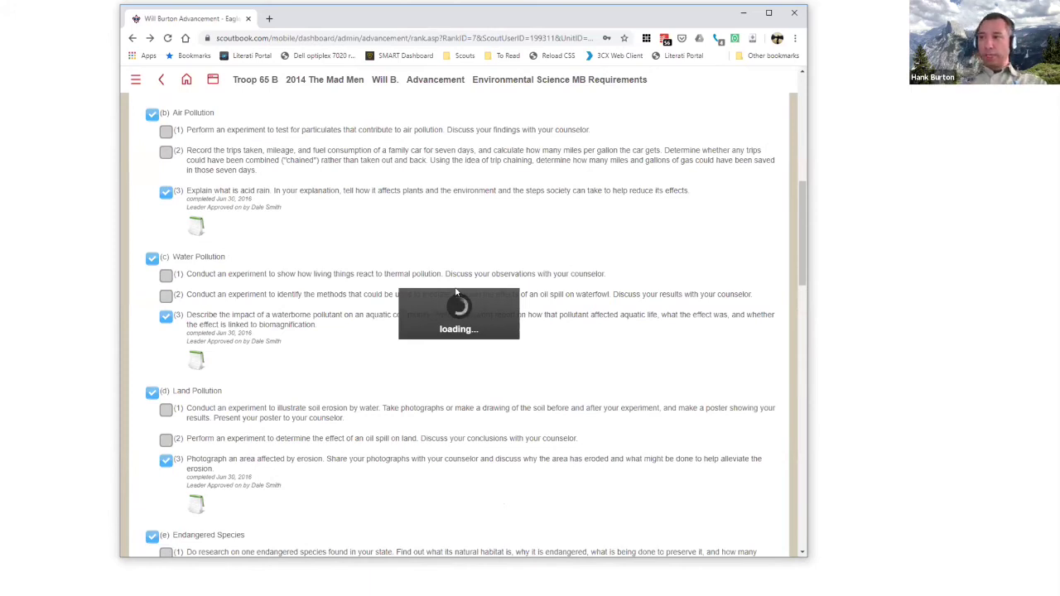
{"action": "scroll", "coordinate": [423, 253], "scroll_direction": "up", "scroll_amount": 3}
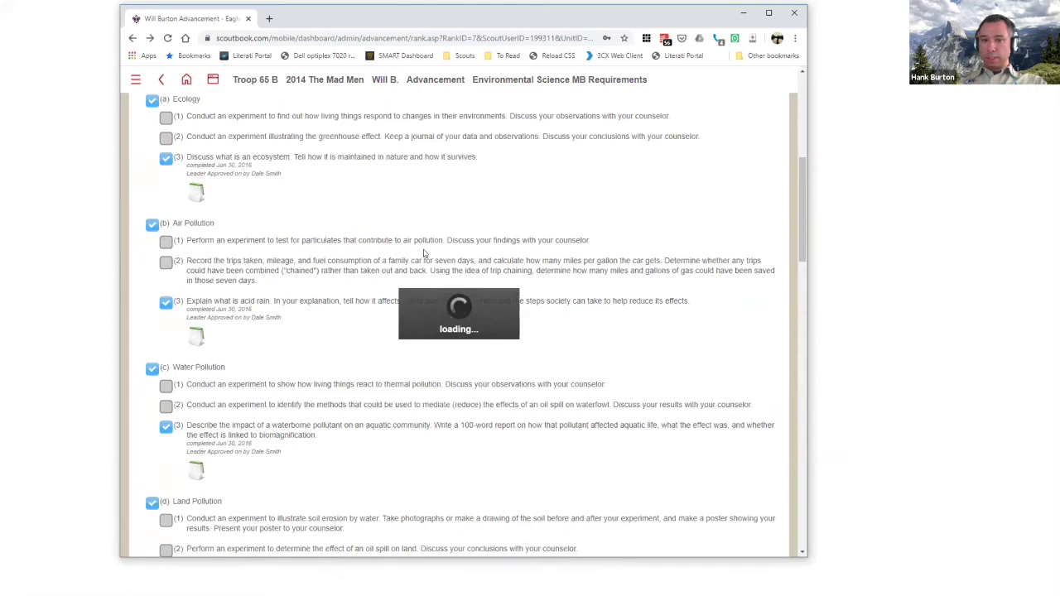
{"action": "scroll", "coordinate": [424, 253], "scroll_direction": "up", "scroll_amount": 5}
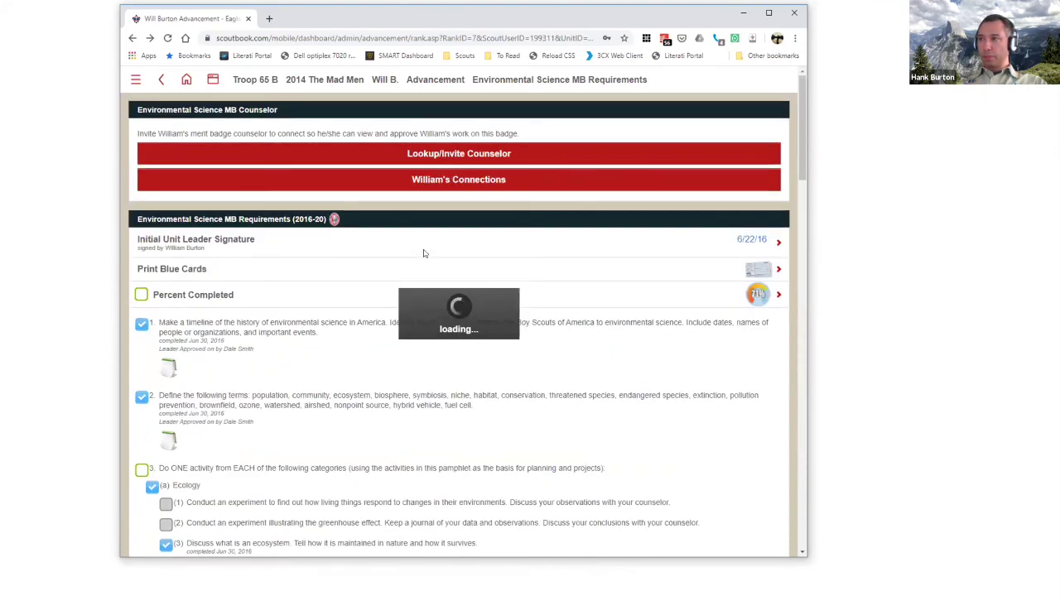
{"action": "scroll", "coordinate": [319, 317], "scroll_direction": "down", "scroll_amount": 1}
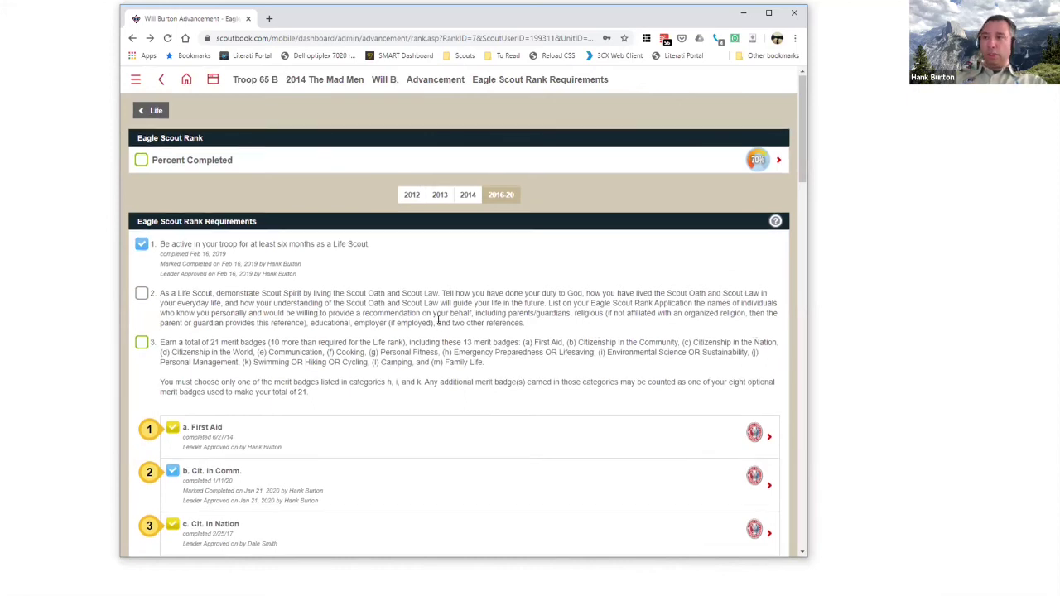
- Examine the completion status of all 21 merit badge slots under Eagle Scout requirement 3
{"action": "scroll", "coordinate": [437, 317], "scroll_direction": "down", "scroll_amount": 5}
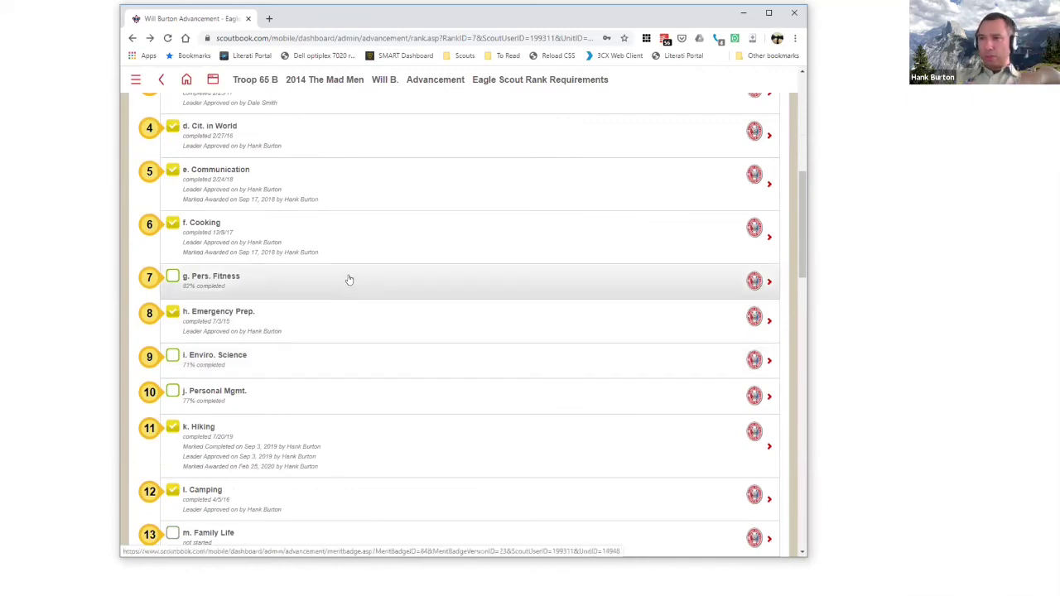
{"action": "scroll", "coordinate": [351, 397], "scroll_direction": "down", "scroll_amount": 2}
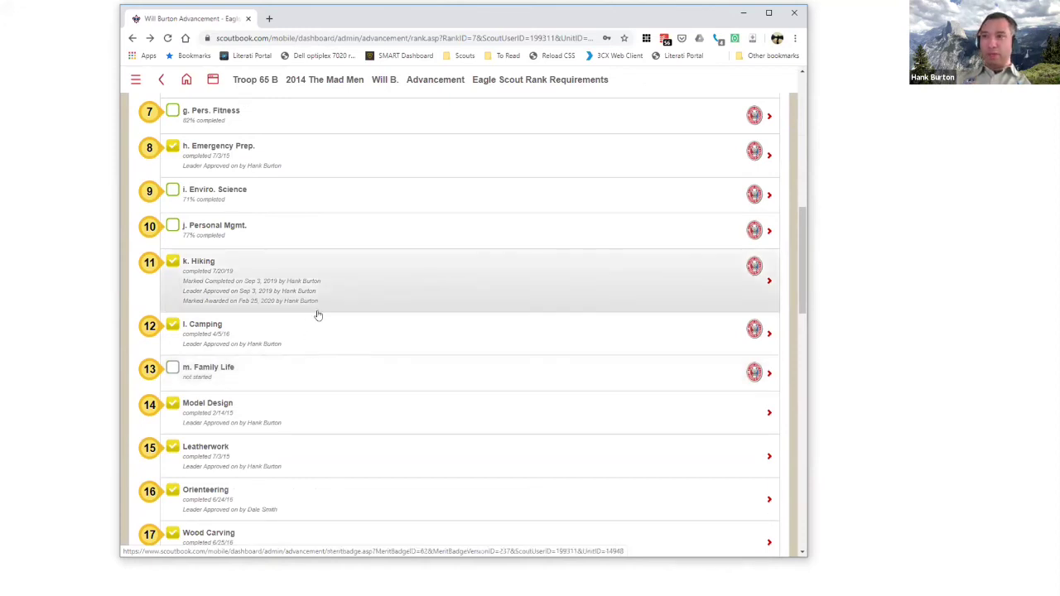
{"action": "scroll", "coordinate": [318, 314], "scroll_direction": "up", "scroll_amount": 1}
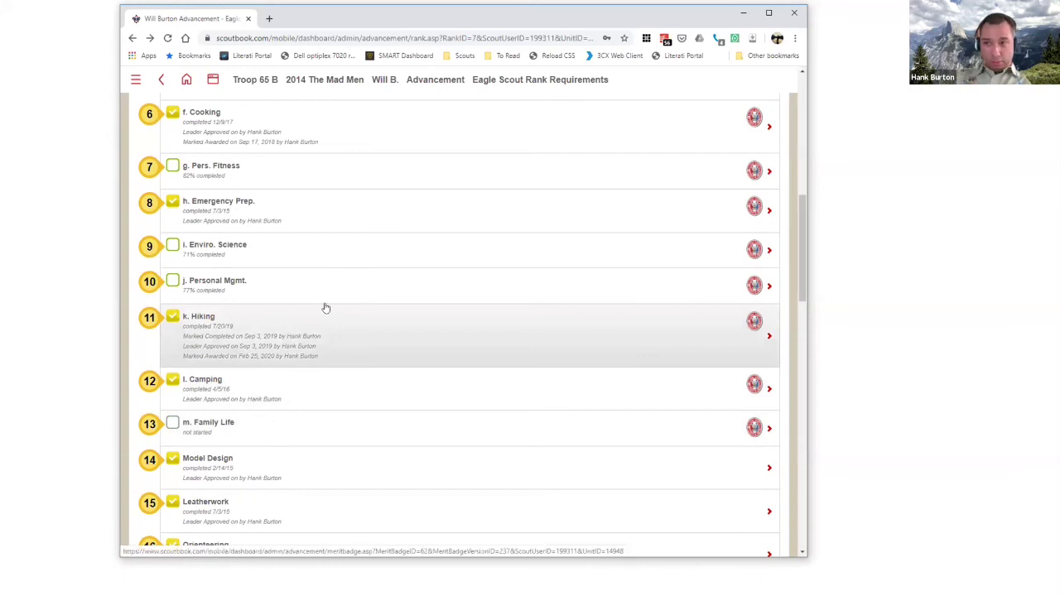
{"action": "scroll", "coordinate": [350, 310], "scroll_direction": "down", "scroll_amount": 2}
{"action": "scroll", "coordinate": [350, 319], "scroll_direction": "down", "scroll_amount": 5}
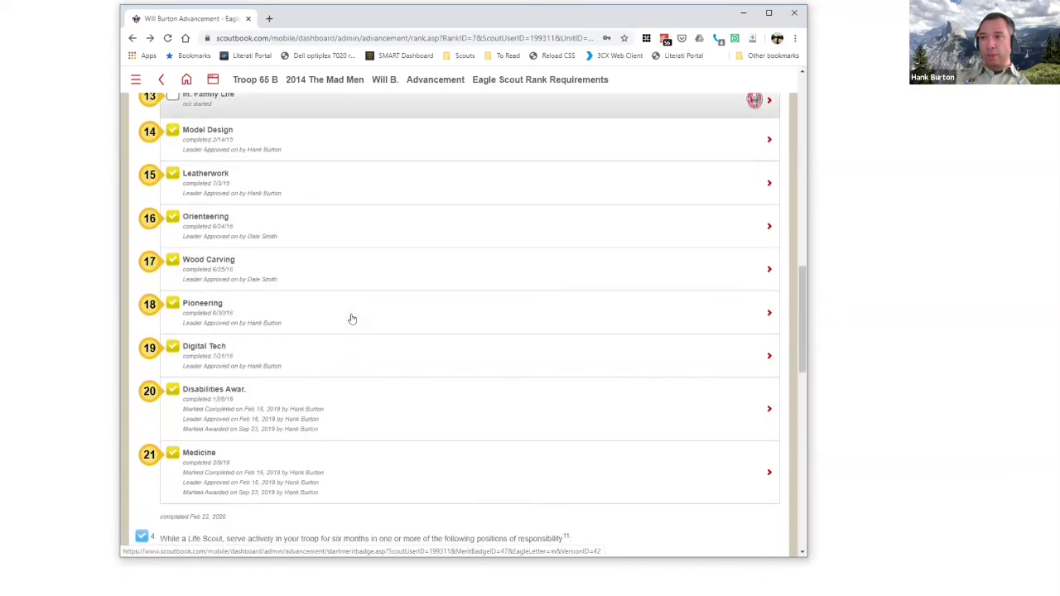
{"action": "scroll", "coordinate": [350, 319], "scroll_direction": "up", "scroll_amount": 5}
{"action": "scroll", "coordinate": [351, 319], "scroll_direction": "down", "scroll_amount": 5}
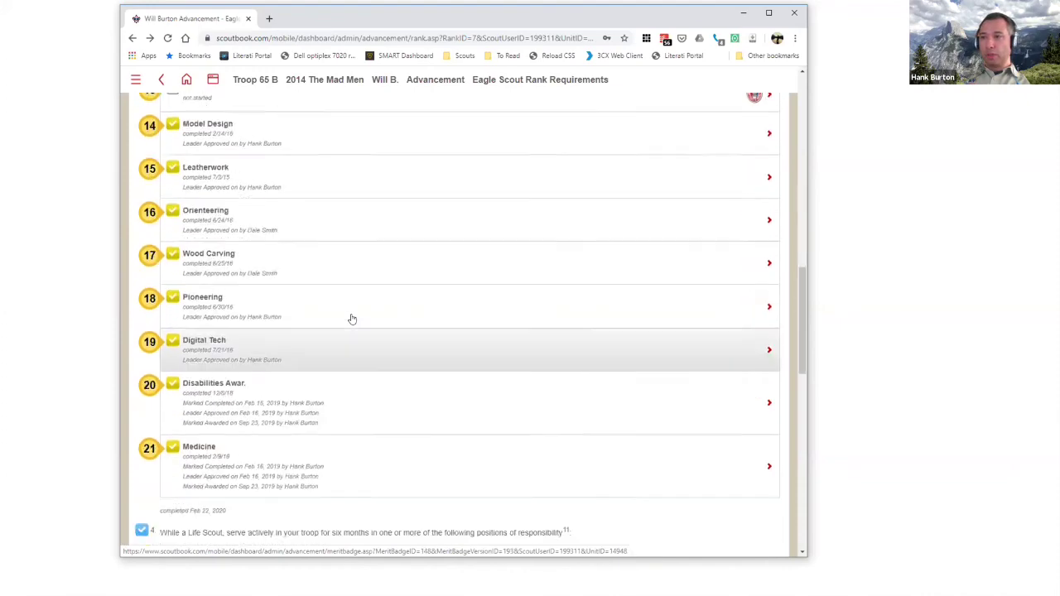
{"action": "scroll", "coordinate": [351, 319], "scroll_direction": "up", "scroll_amount": 12}
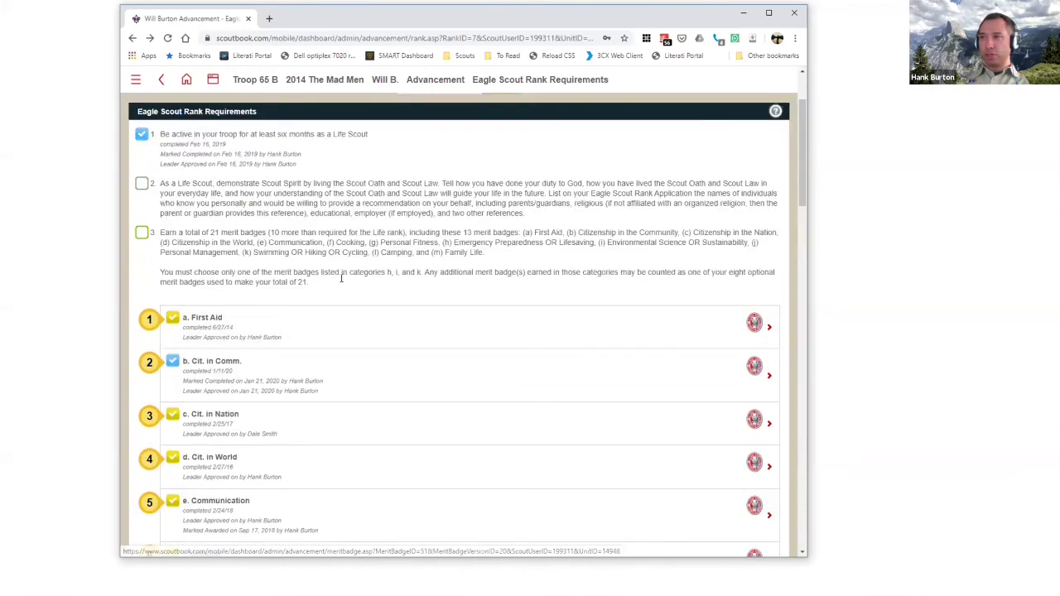
{"action": "scroll", "coordinate": [343, 277], "scroll_direction": "up", "scroll_amount": 2}
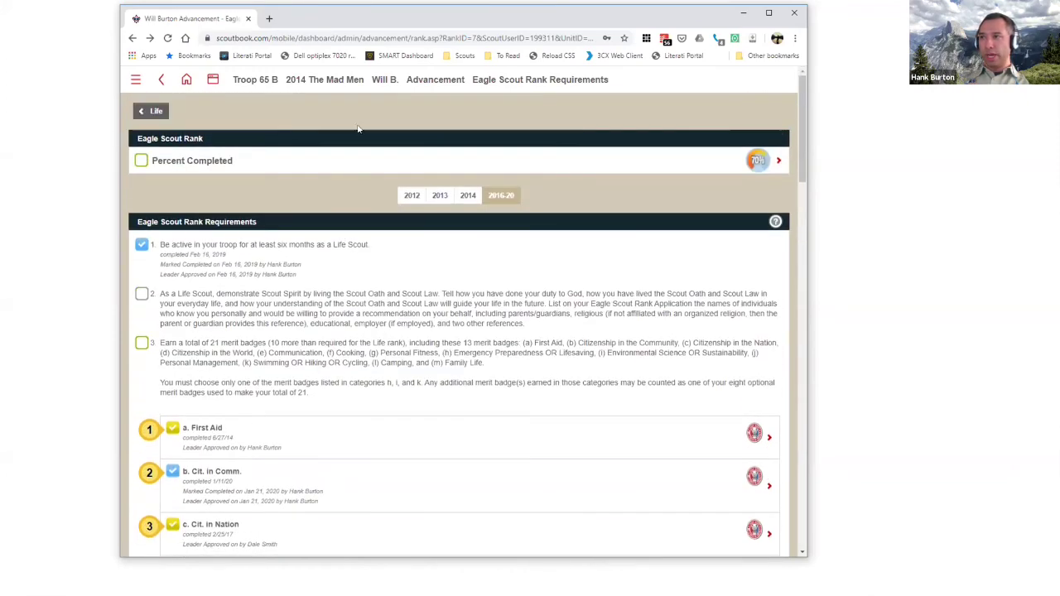
- Return to the Troop 65 B page by way of the scout's patrol and view the troop-level options
{"action": "left_click", "coordinate": [326, 86]}
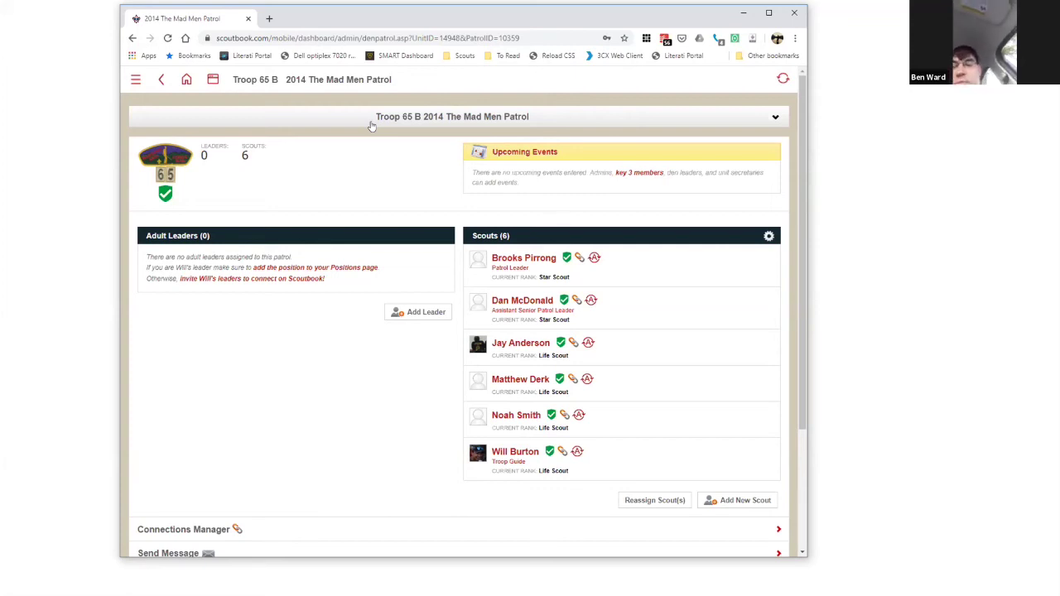
{"action": "left_click", "coordinate": [261, 82]}
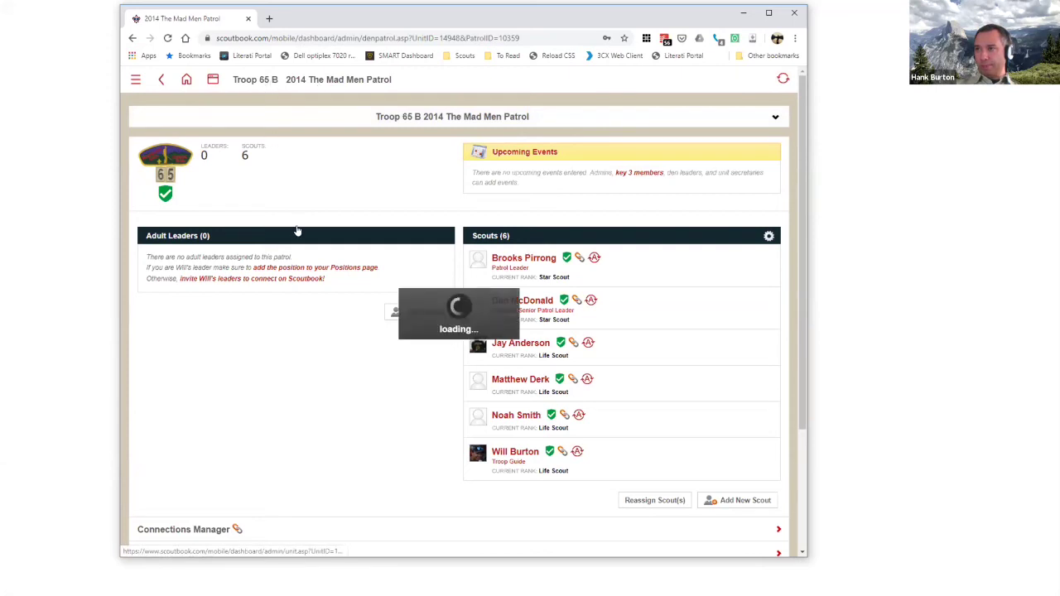
{"action": "scroll", "coordinate": [298, 240], "scroll_direction": "down", "scroll_amount": 5}
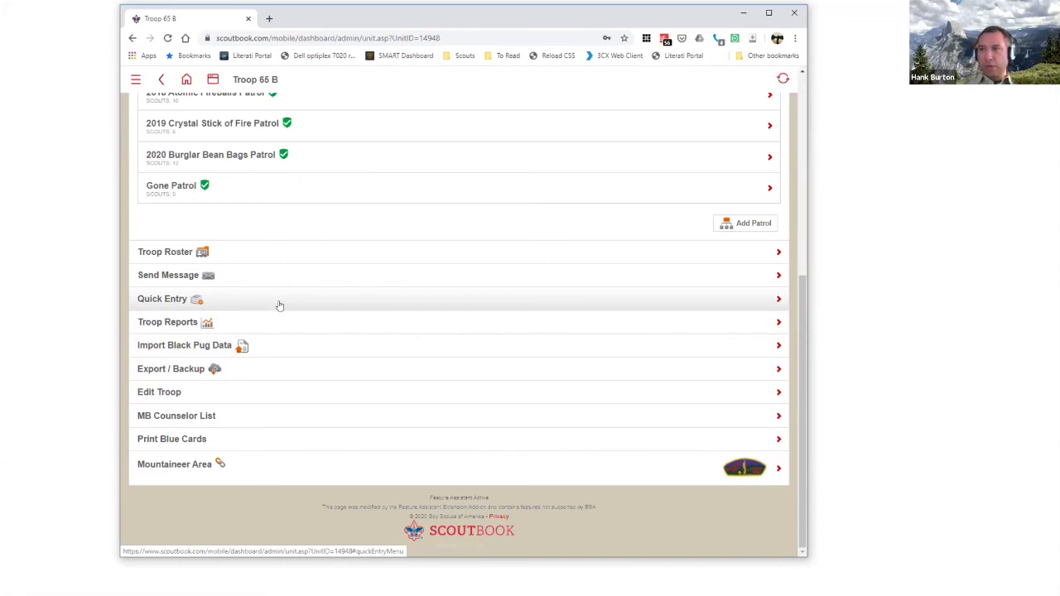
- Open the 2014 The Mad Men Patrol from Troop 65 B's list of patrols
{"action": "scroll", "coordinate": [279, 304], "scroll_direction": "up", "scroll_amount": 3}
{"action": "scroll", "coordinate": [319, 295], "scroll_direction": "up", "scroll_amount": 2}
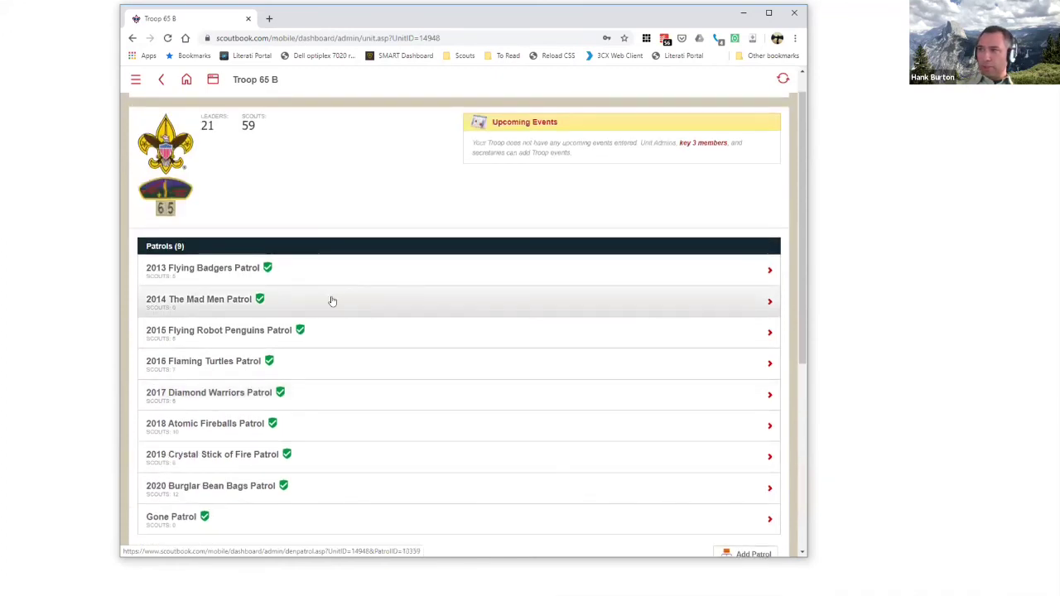
{"action": "scroll", "coordinate": [331, 301], "scroll_direction": "down", "scroll_amount": 1}
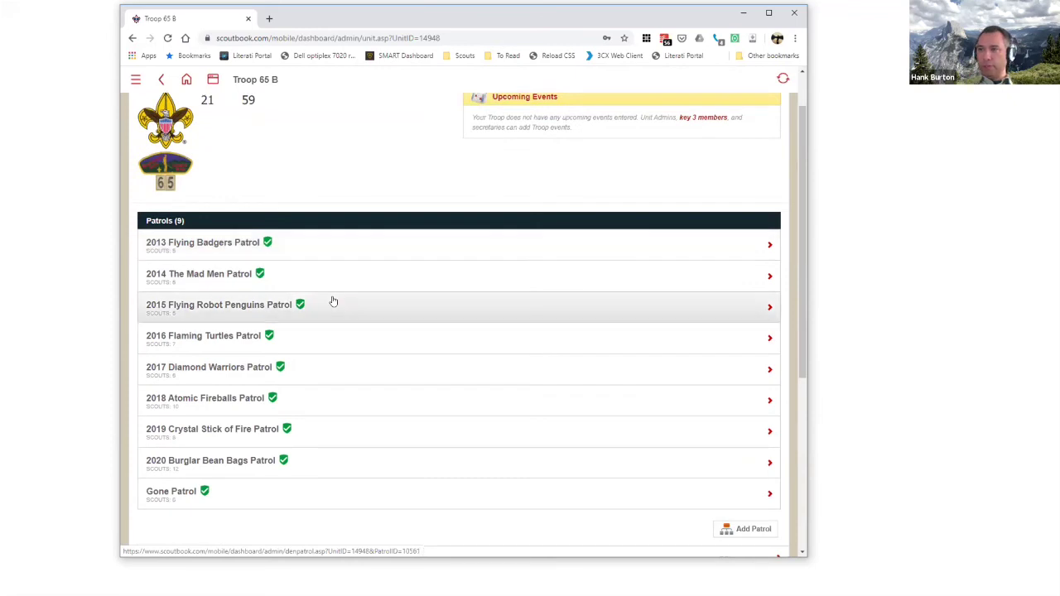
{"action": "left_click", "coordinate": [289, 280]}
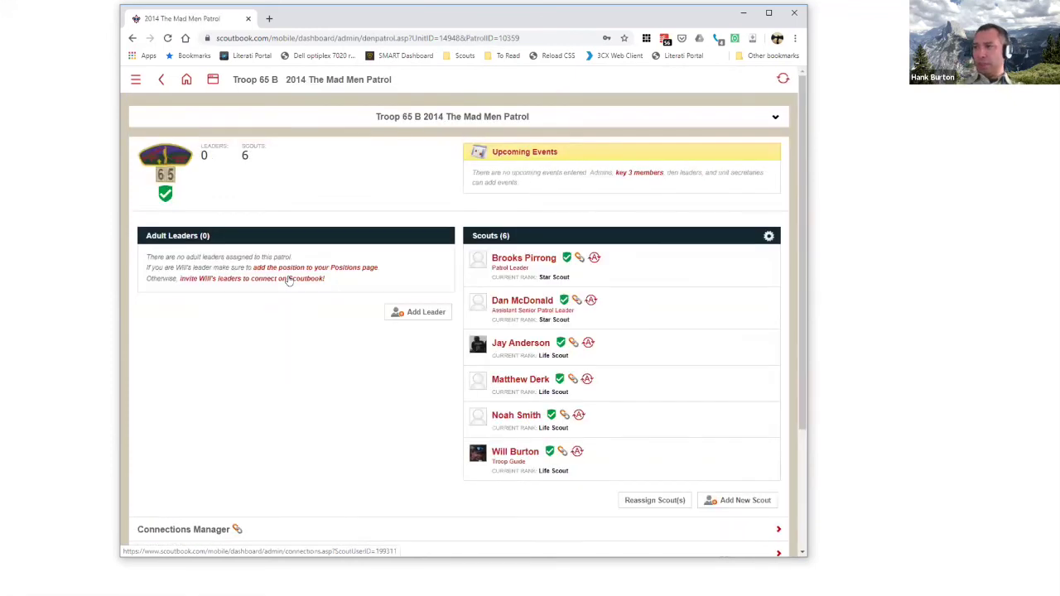
- Generate the Eagle Application report for the Mad Men Patrol's Troop Guide and open the downloaded PDF
{"action": "left_click", "coordinate": [510, 452]}
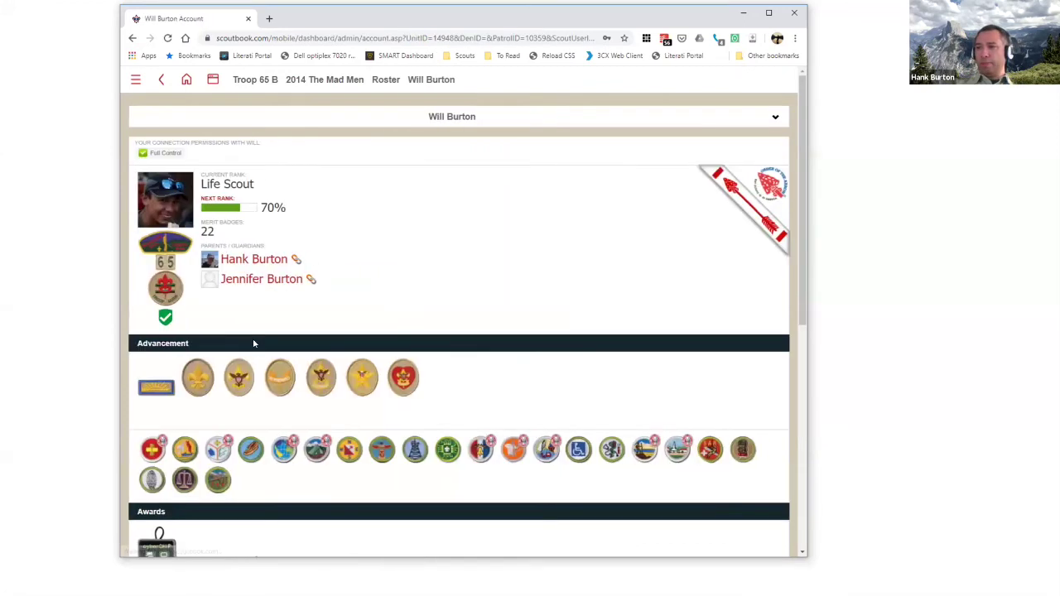
{"action": "scroll", "coordinate": [356, 313], "scroll_direction": "down", "scroll_amount": 3}
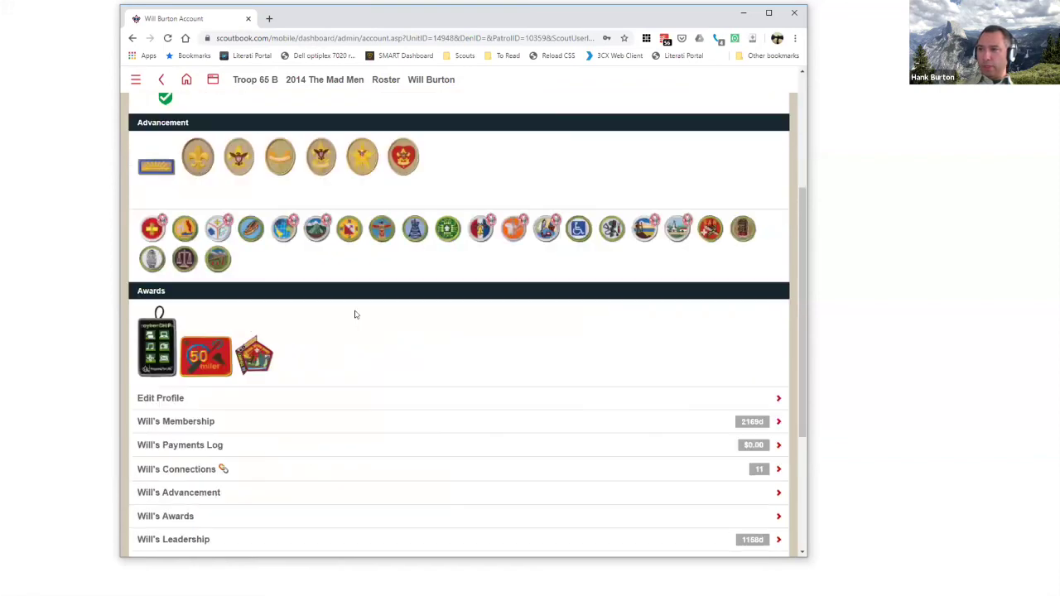
{"action": "scroll", "coordinate": [355, 314], "scroll_direction": "down", "scroll_amount": 3}
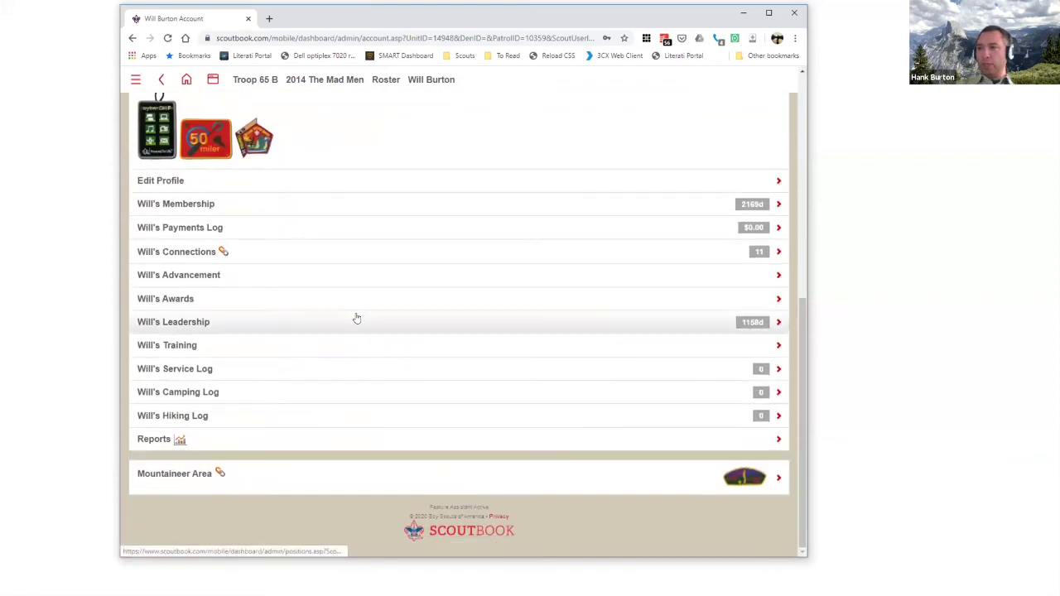
{"action": "left_click", "coordinate": [350, 440]}
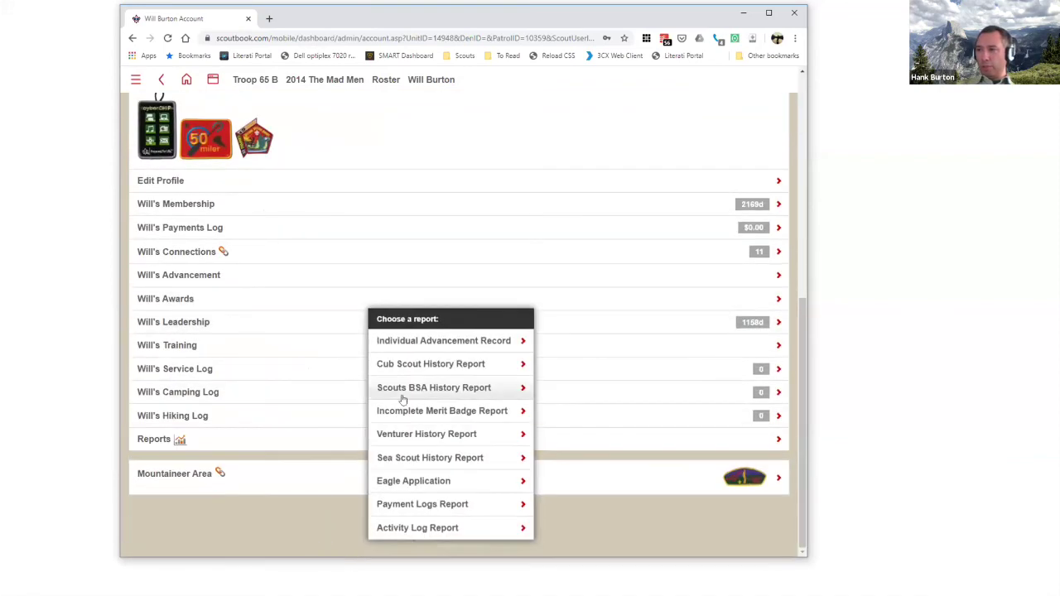
{"action": "left_click", "coordinate": [446, 482]}
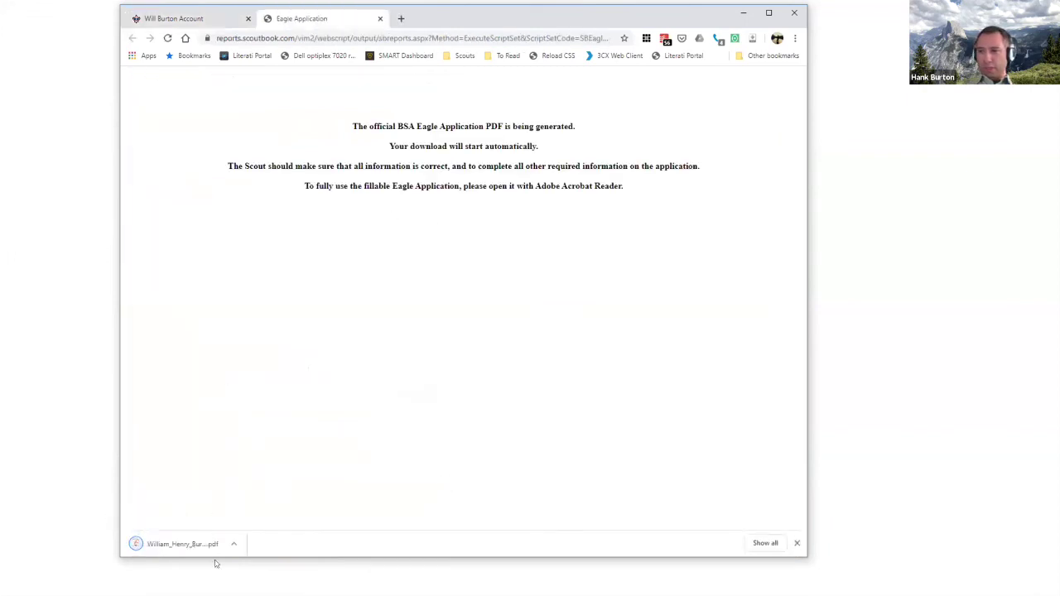
{"action": "left_click", "coordinate": [234, 544]}
{"action": "left_click", "coordinate": [252, 459]}
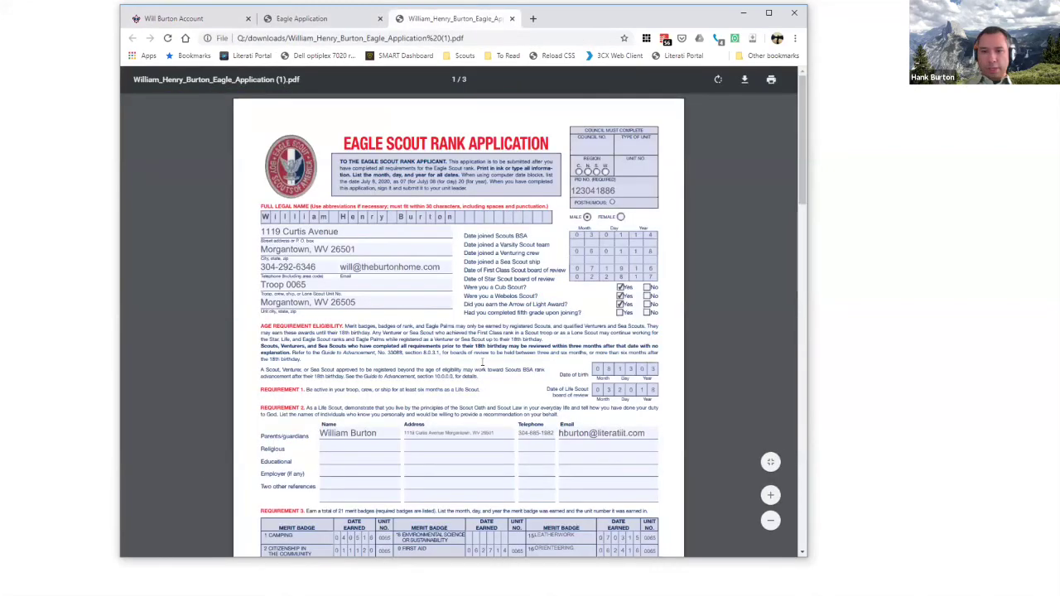
- Review the Eagle Scout Rank Application's personal details, references, requirement 3 merit badge dates, requirement 4 leadership positions and approval sections
{"action": "scroll", "coordinate": [482, 362], "scroll_direction": "down", "scroll_amount": 7}
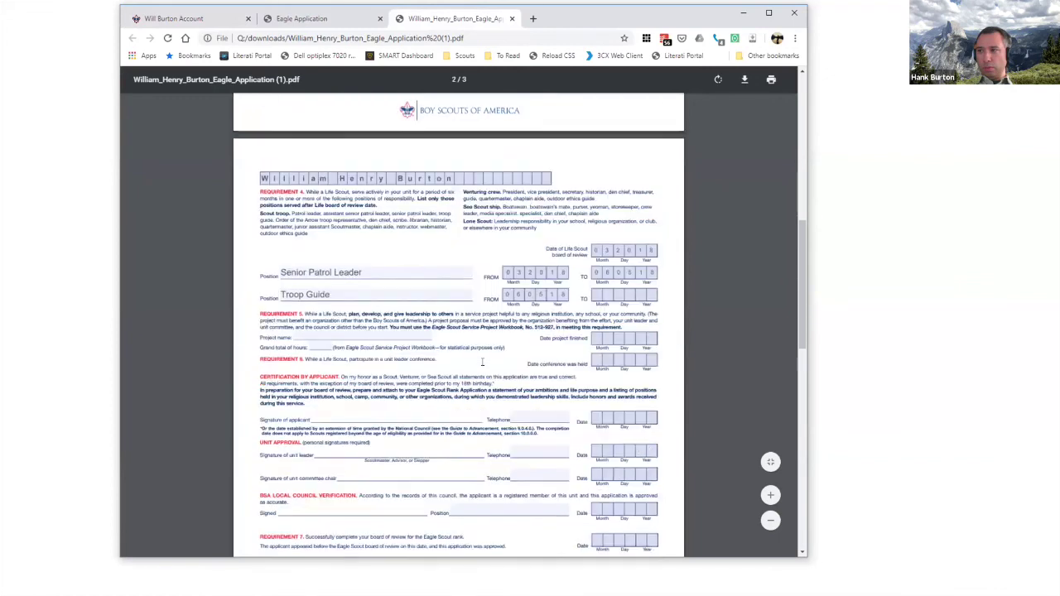
{"action": "scroll", "coordinate": [482, 362], "scroll_direction": "up", "scroll_amount": 3}
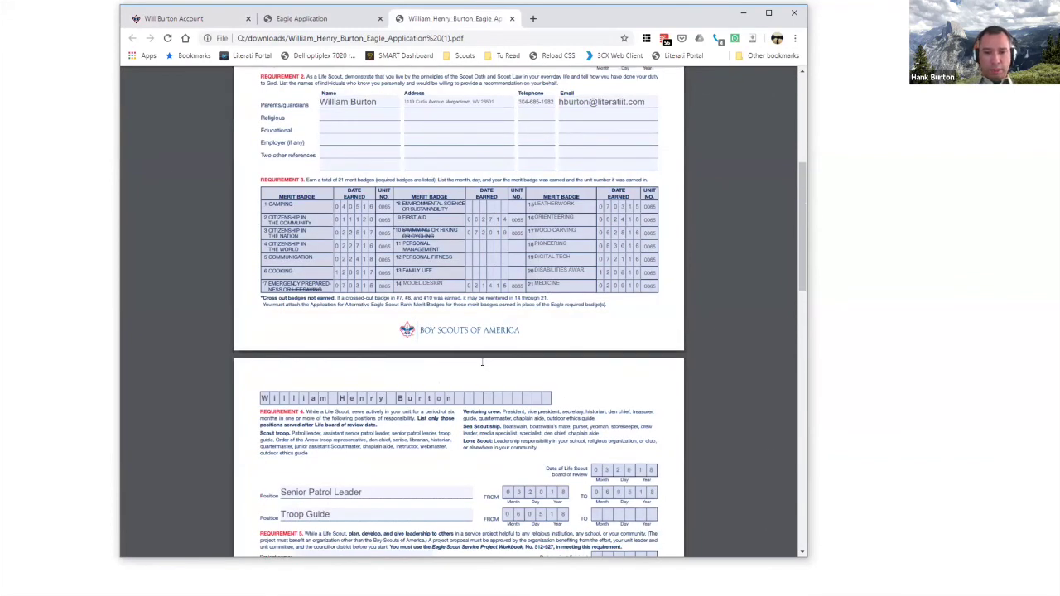
{"action": "scroll", "coordinate": [482, 362], "scroll_direction": "up", "scroll_amount": 4}
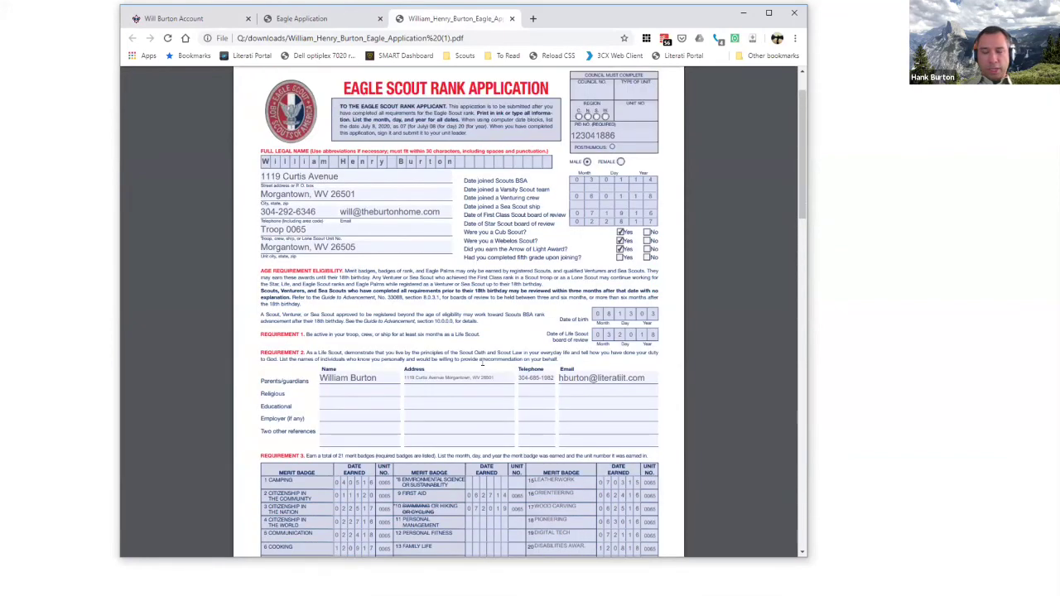
{"action": "scroll", "coordinate": [482, 362], "scroll_direction": "down", "scroll_amount": 3}
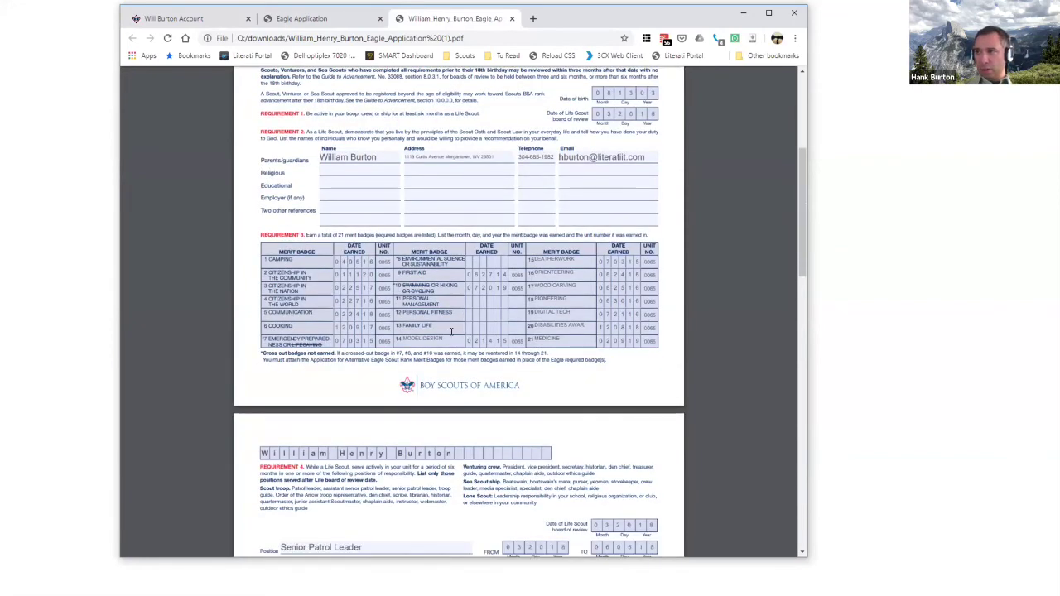
{"action": "scroll", "coordinate": [552, 341], "scroll_direction": "down", "scroll_amount": 2}
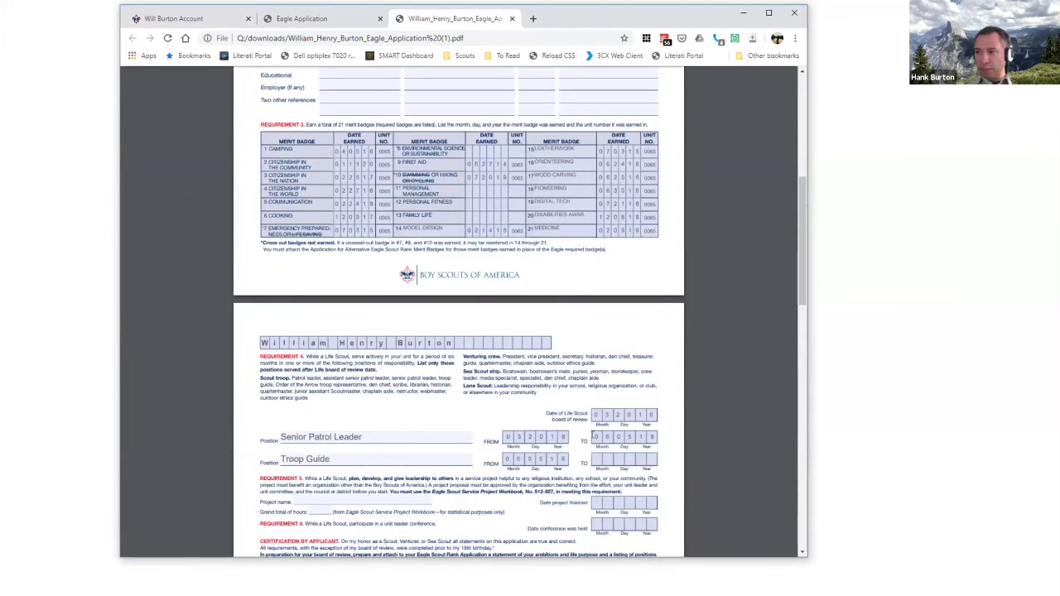
{"action": "scroll", "coordinate": [601, 394], "scroll_direction": "down", "scroll_amount": 1}
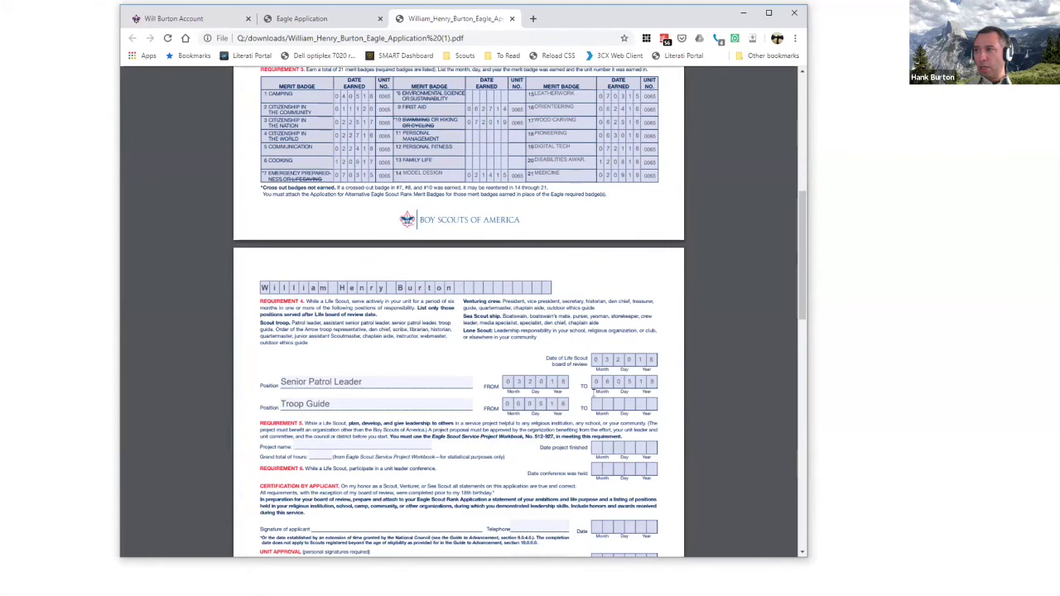
{"action": "scroll", "coordinate": [583, 390], "scroll_direction": "up", "scroll_amount": 6}
{"action": "scroll", "coordinate": [583, 390], "scroll_direction": "down", "scroll_amount": 2}
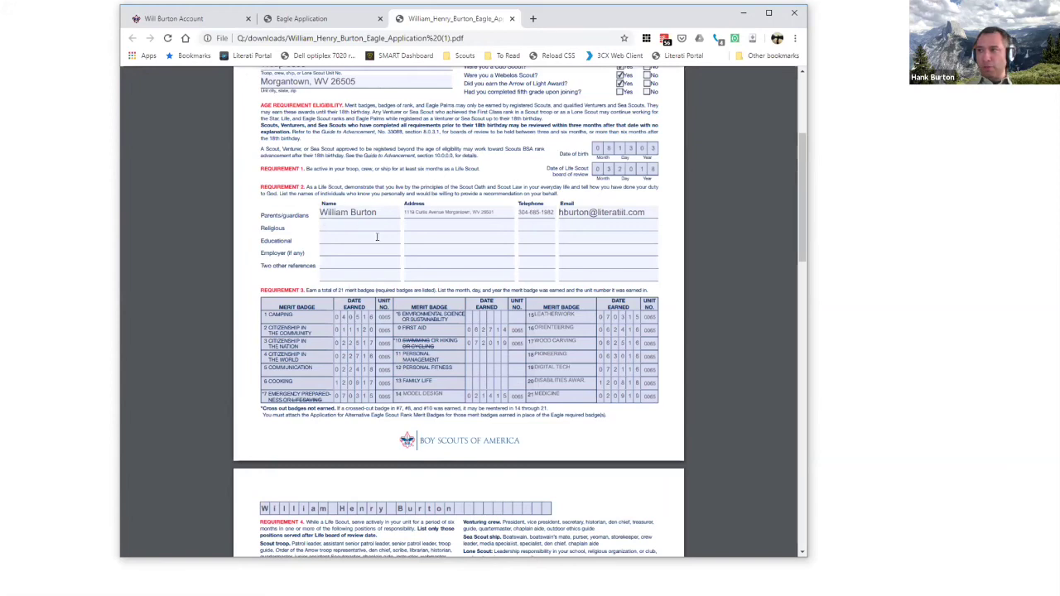
{"action": "scroll", "coordinate": [377, 238], "scroll_direction": "up", "scroll_amount": 2}
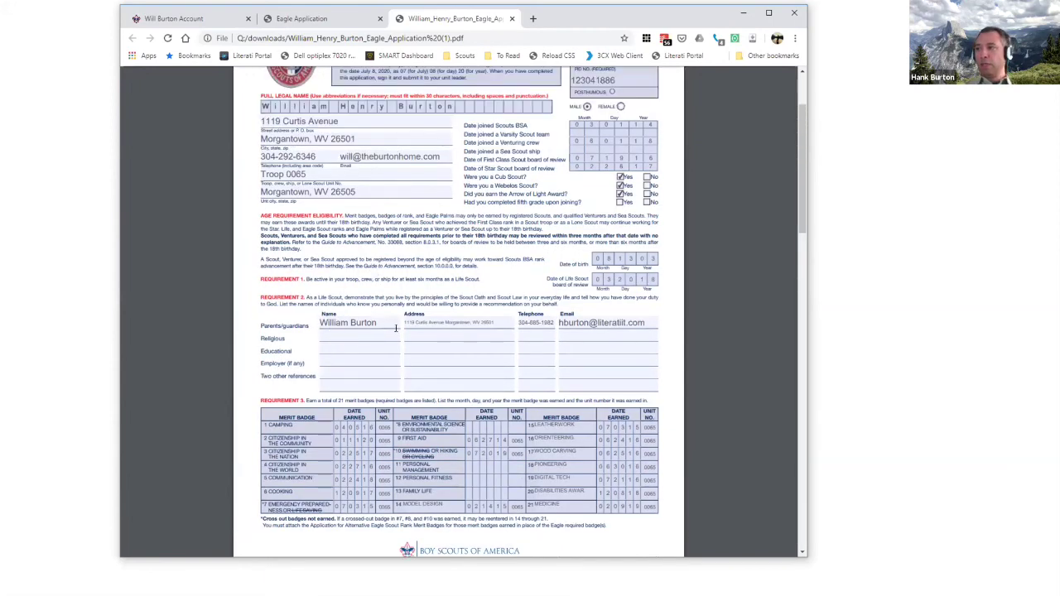
{"action": "scroll", "coordinate": [396, 329], "scroll_direction": "down", "scroll_amount": 8}
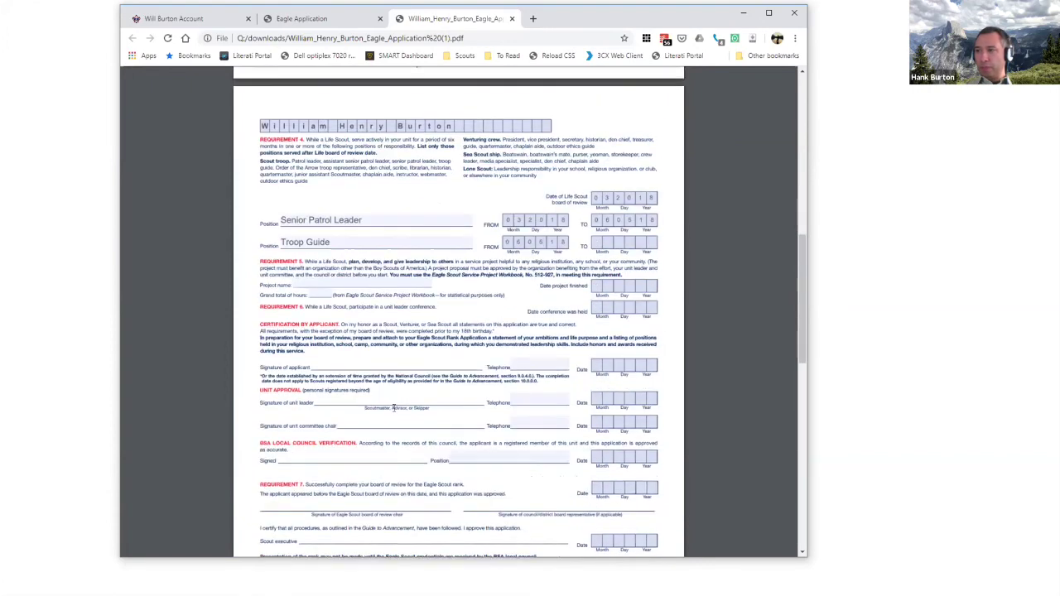
{"action": "scroll", "coordinate": [394, 408], "scroll_direction": "up", "scroll_amount": 3}
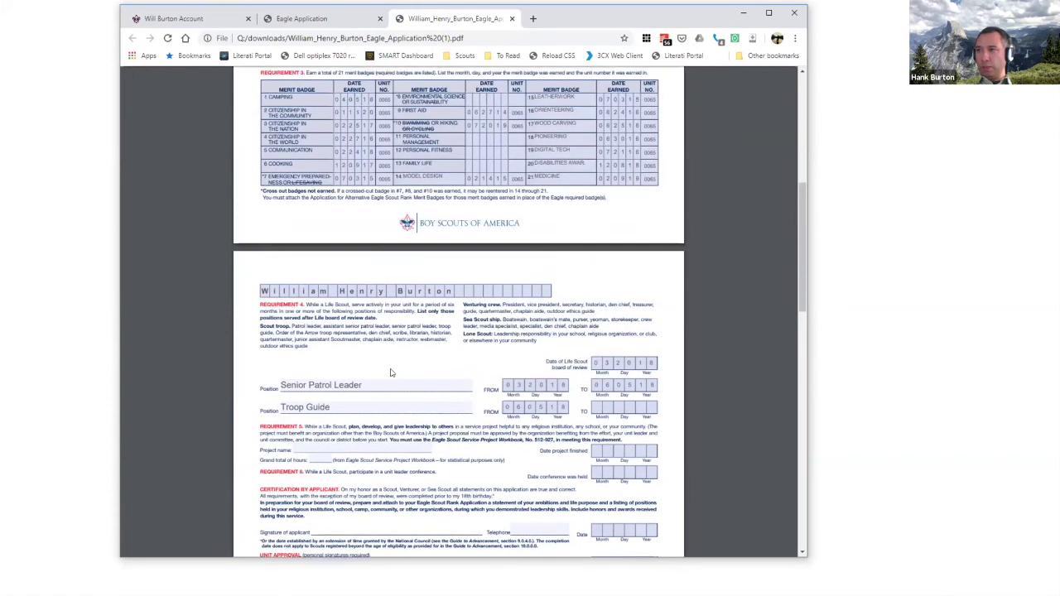
{"action": "scroll", "coordinate": [391, 373], "scroll_direction": "up", "scroll_amount": 2}
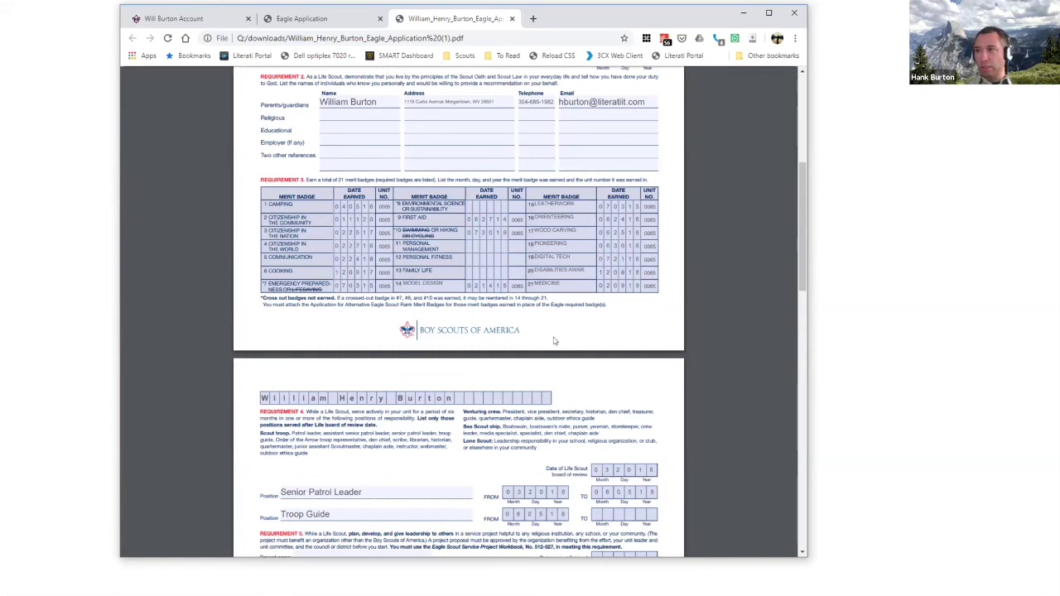
{"action": "scroll", "coordinate": [553, 337], "scroll_direction": "up", "scroll_amount": 1}
{"action": "scroll", "coordinate": [553, 337], "scroll_direction": "up", "scroll_amount": 1}
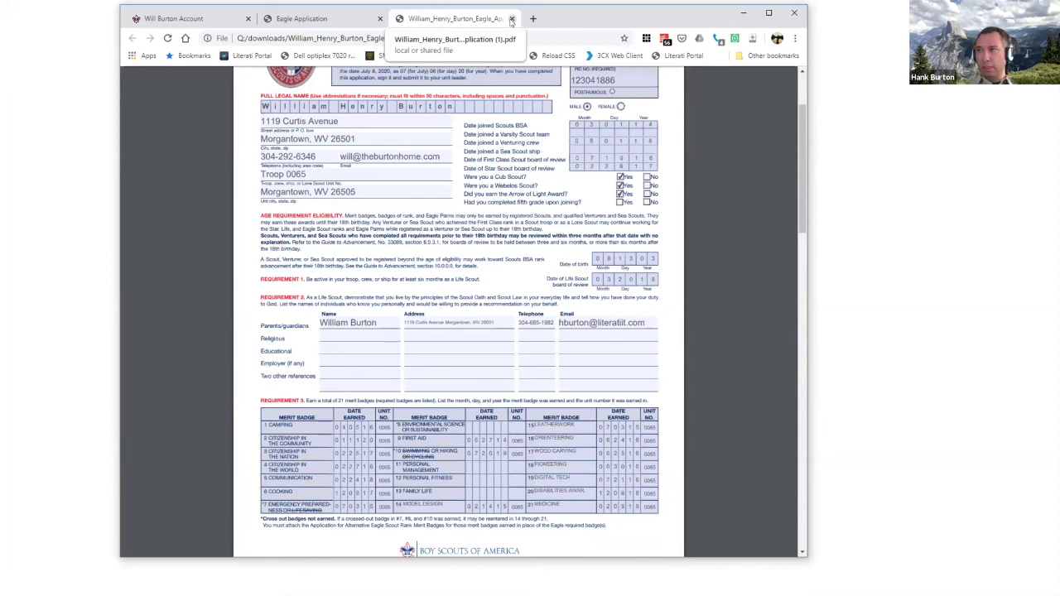
- Close the Eagle application PDF and return to the scout's account page at the advancement and awards sections
{"action": "left_click", "coordinate": [511, 18]}
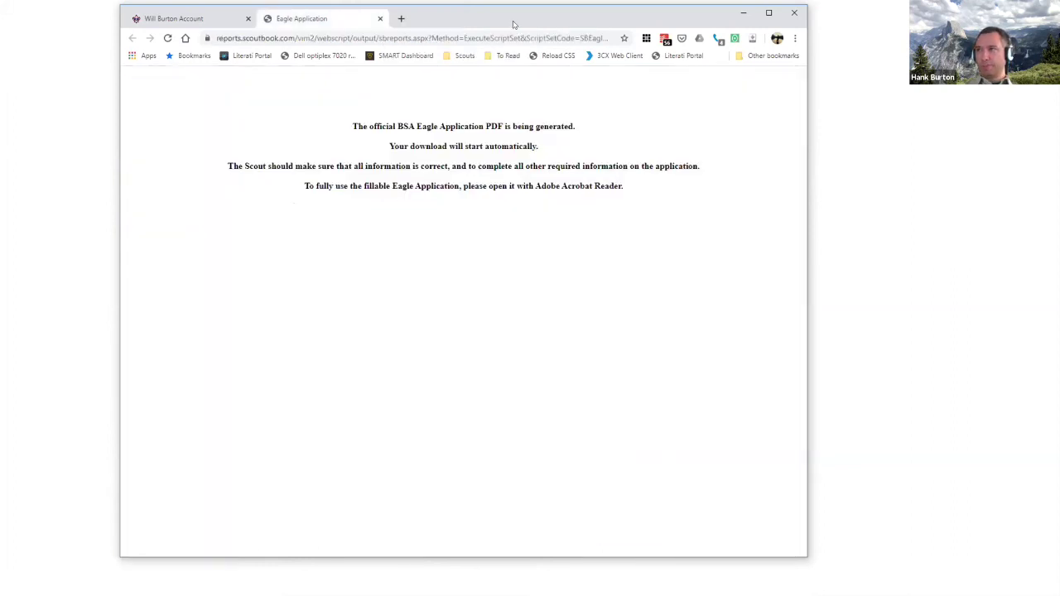
{"action": "left_click", "coordinate": [197, 18]}
{"action": "scroll", "coordinate": [260, 338], "scroll_direction": "up", "scroll_amount": 10}
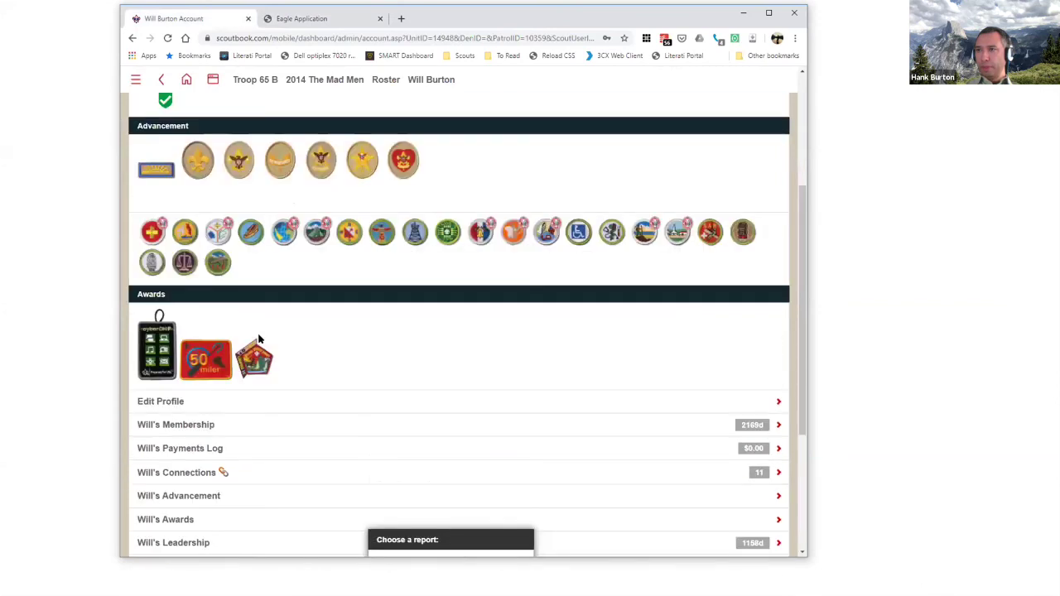